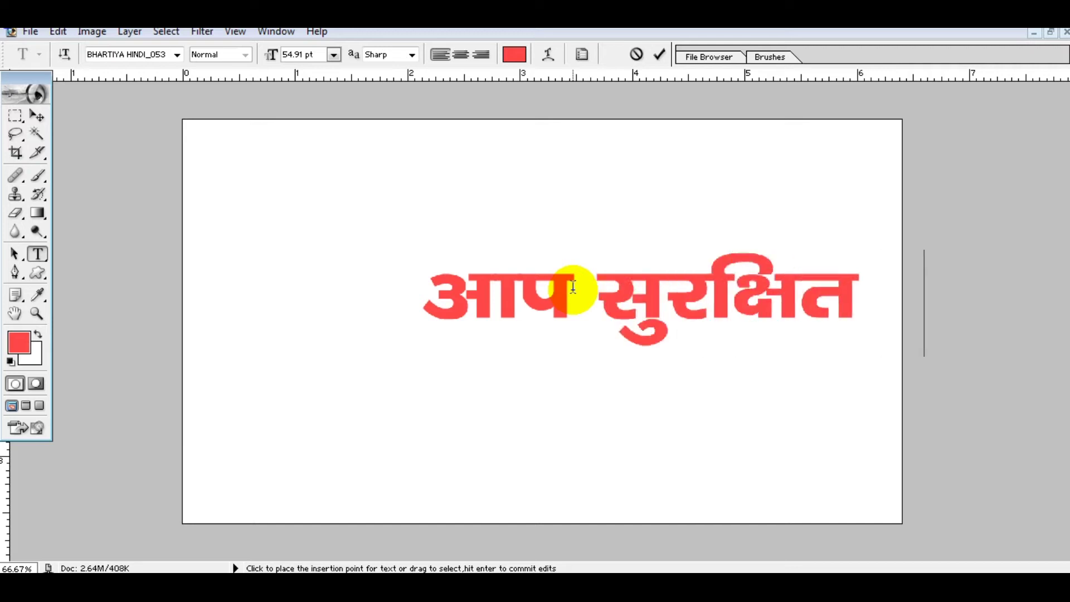
- Make the word सुरक्षित pink and 72 pt
{"action": "left_click", "coordinate": [38, 254]}
{"action": "type", "text": "रहें"}
{"action": "left_click_drag", "start_coordinate": [460, 319], "coordinate": [693, 347]}
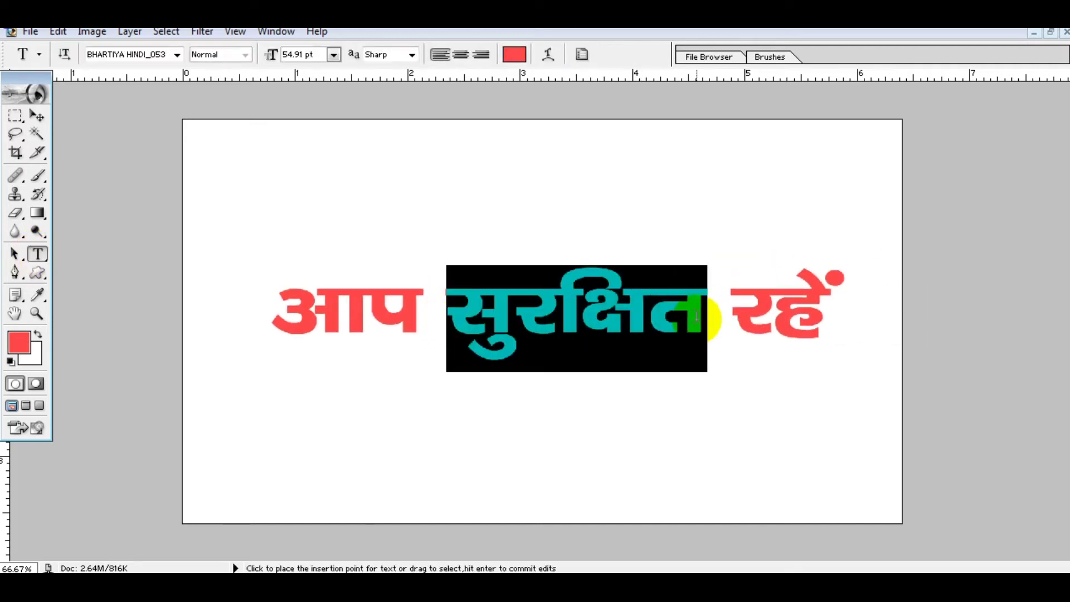
{"action": "left_click", "coordinate": [18, 342]}
{"action": "left_click", "coordinate": [1051, 195]}
{"action": "left_click", "coordinate": [452, 275]}
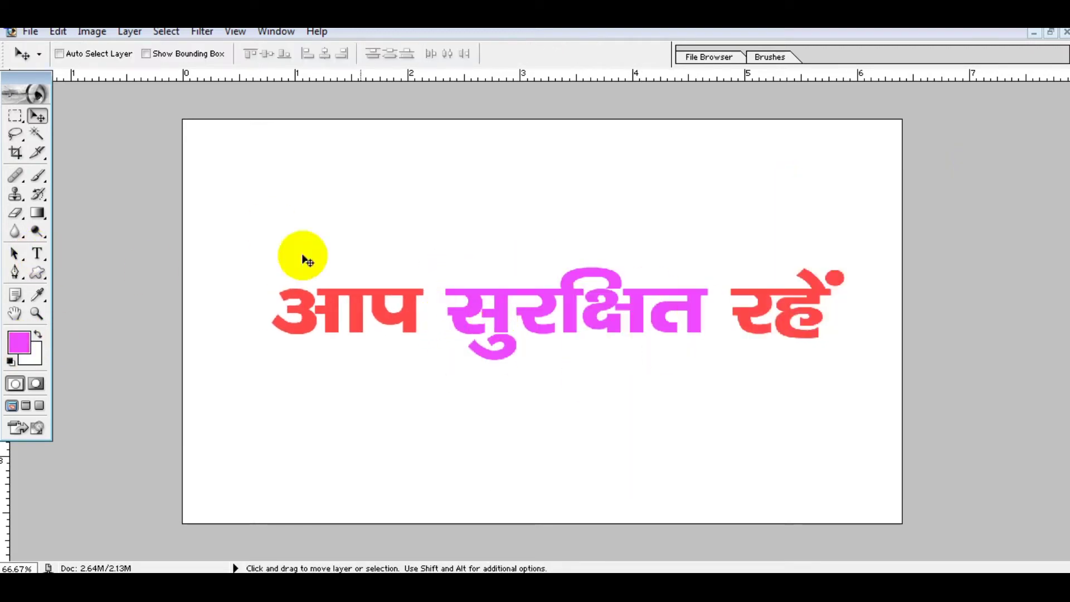
{"action": "left_click_drag", "start_coordinate": [453, 301], "coordinate": [703, 312]}
{"action": "left_click", "coordinate": [333, 54]}
{"action": "left_click", "coordinate": [318, 342]}
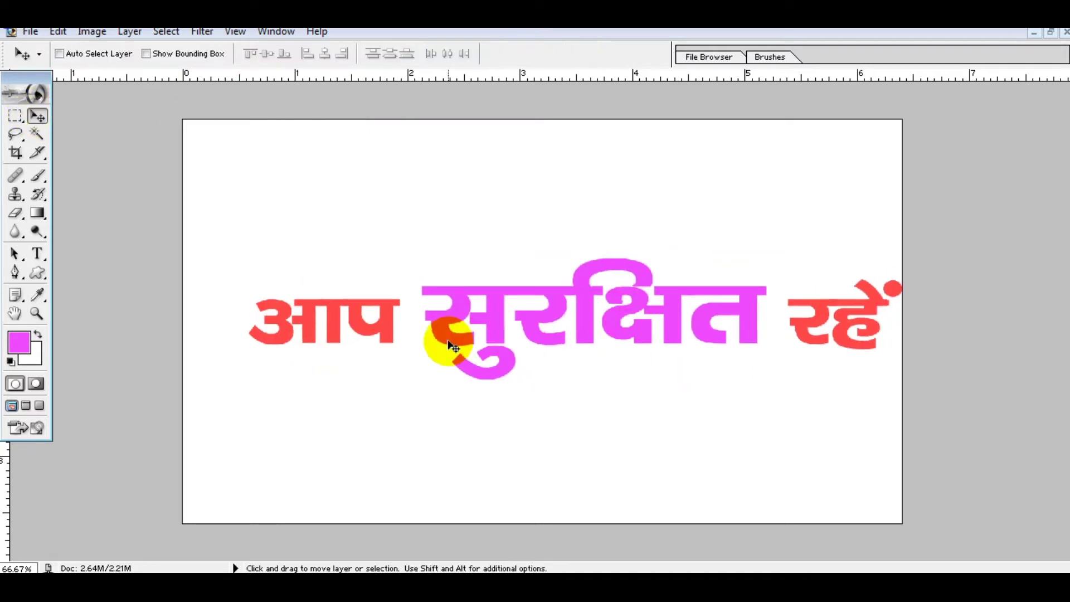
- Delete आप from the line and scale the separate आप text to about 172%
{"action": "left_click", "coordinate": [38, 255]}
{"action": "left_click_drag", "start_coordinate": [248, 324], "coordinate": [405, 323]}
{"action": "key", "text": "BackSpace"}
{"action": "left_click", "coordinate": [36, 115]}
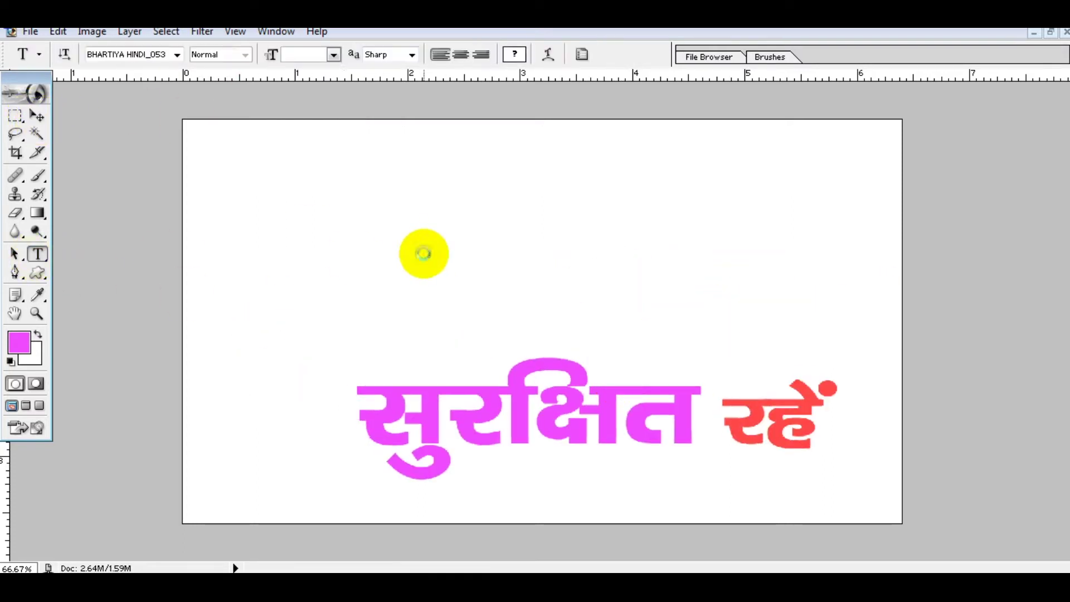
{"action": "type", "text": "आप"}
{"action": "key", "text": "ctrl+t"}
{"action": "left_click_drag", "start_coordinate": [443, 318], "coordinate": [505, 305]}
{"action": "key", "text": "Return"}
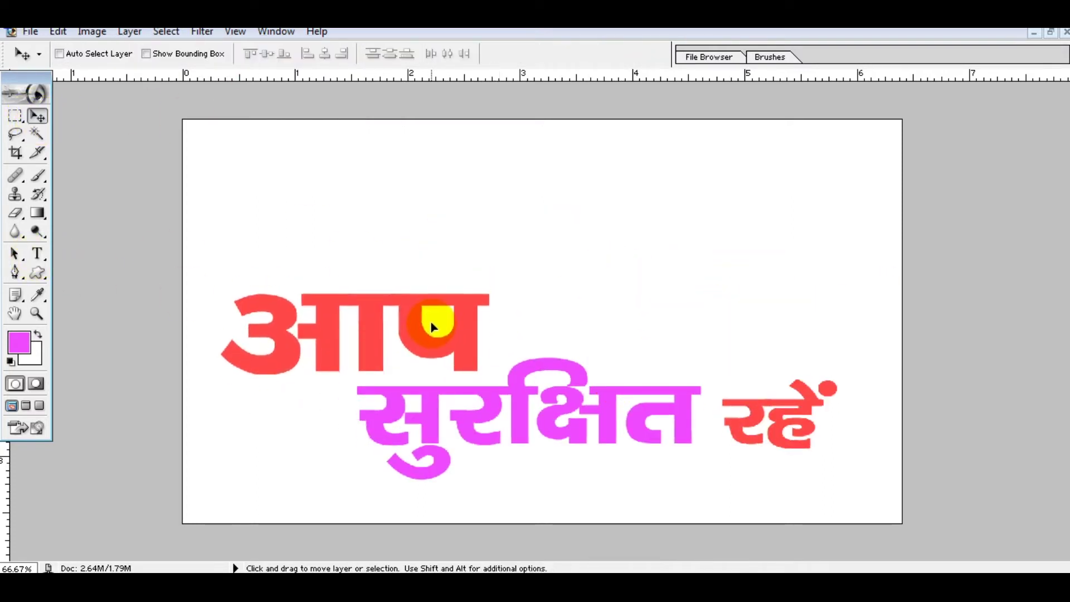
- Switch the सुरक्षित रहें text to a different font
{"action": "key", "text": "t"}
{"action": "left_click", "coordinate": [616, 429]}
{"action": "key", "text": "ctrl+a"}
{"action": "left_click", "coordinate": [147, 59]}
{"action": "key", "text": "Down"}
{"action": "key", "text": "Down"}
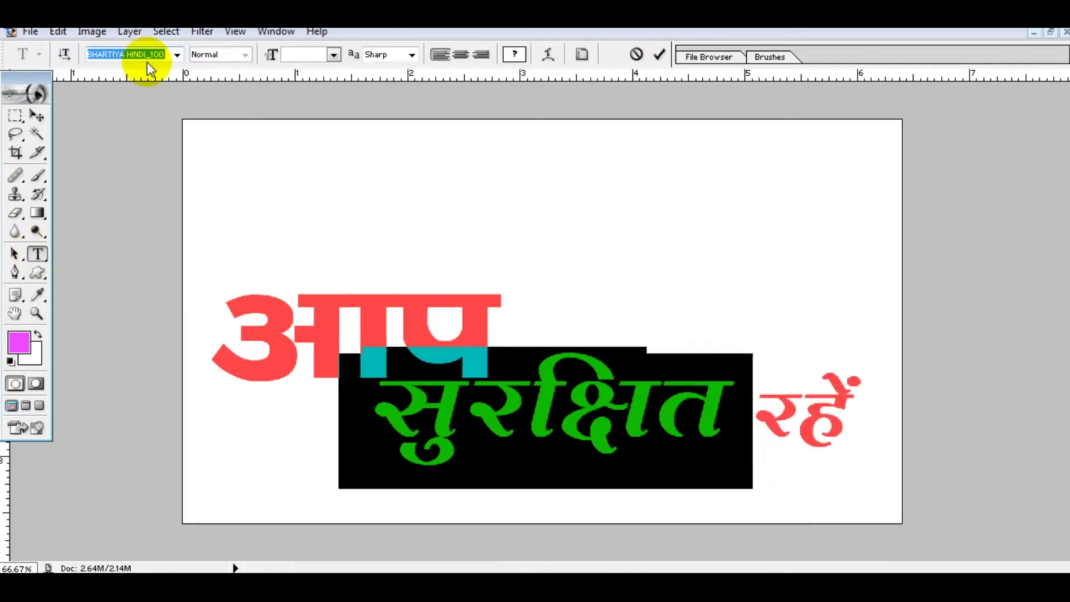
{"action": "key", "text": "Down"}
{"action": "left_click", "coordinate": [36, 115]}
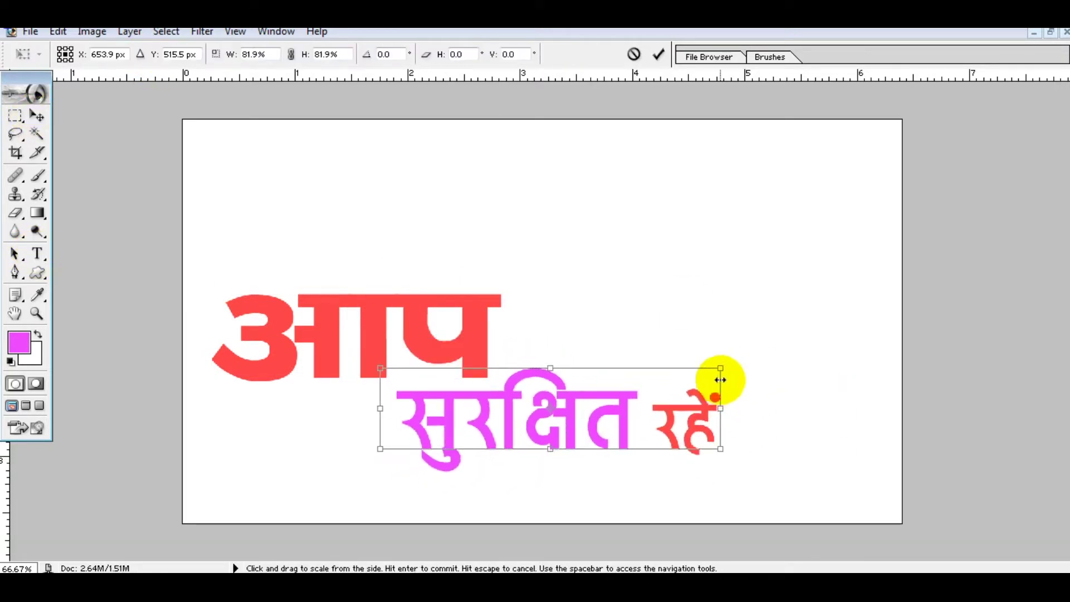
- Add the sentence 'आप कहां के रहने वालें हैं।' and warp it into an Arc
{"action": "type", "text": "आप कहां के रहने वालें हैं।"}
{"action": "left_click", "coordinate": [37, 254]}
{"action": "key", "text": "ctrl+a"}
{"action": "left_click", "coordinate": [549, 54]}
{"action": "left_click", "coordinate": [535, 342]}
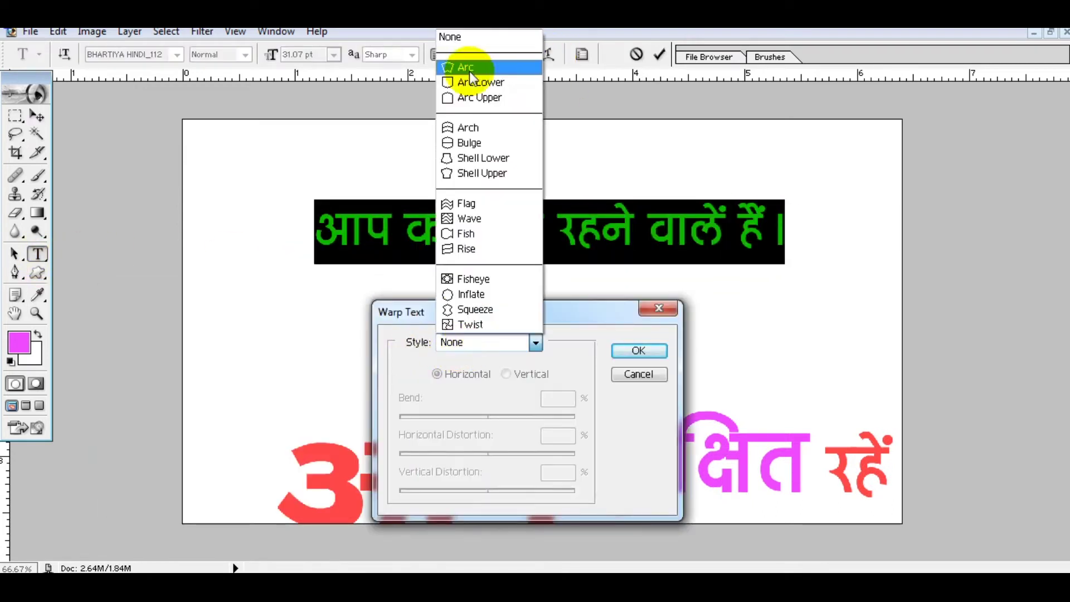
{"action": "left_click", "coordinate": [483, 65]}
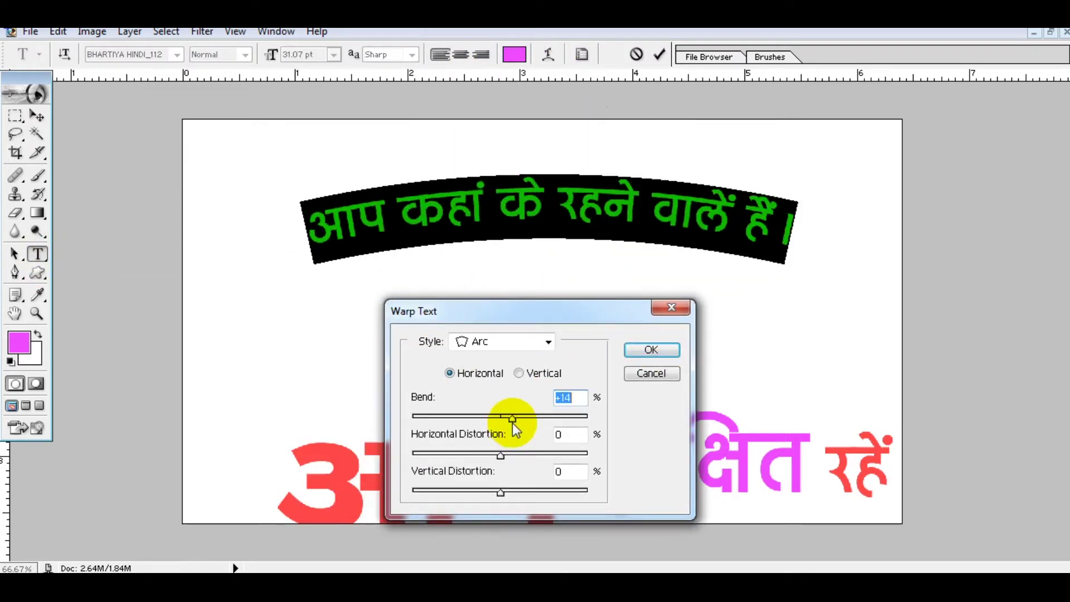
{"action": "left_click_drag", "start_coordinate": [513, 423], "coordinate": [426, 416]}
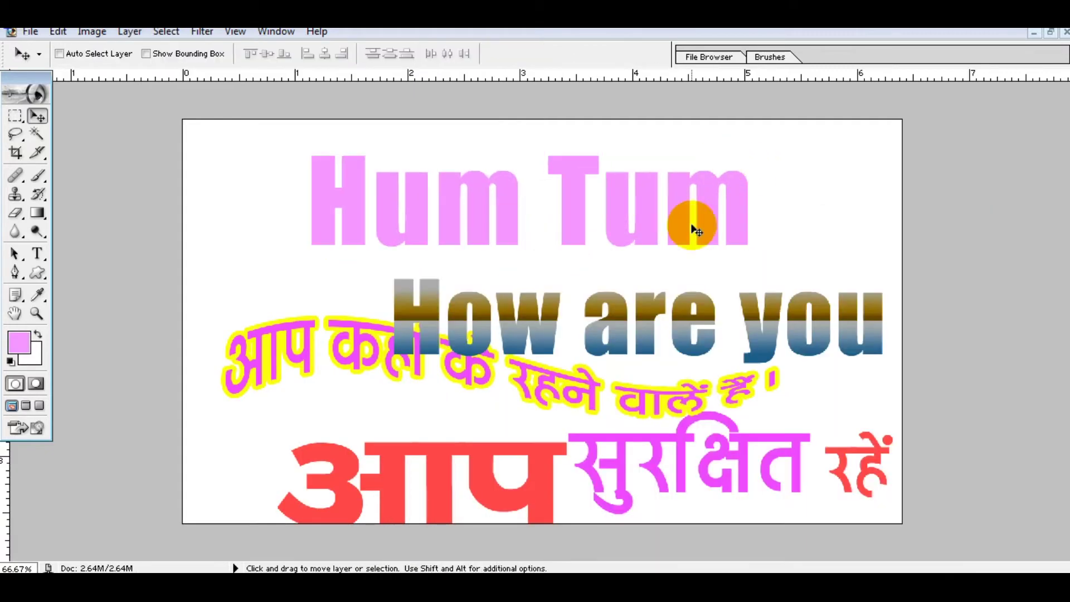
- Apply the Stylize > Wind filter to 'Hum Tum' and close the document
{"action": "left_click", "coordinate": [204, 32]}
{"action": "left_click", "coordinate": [454, 449]}
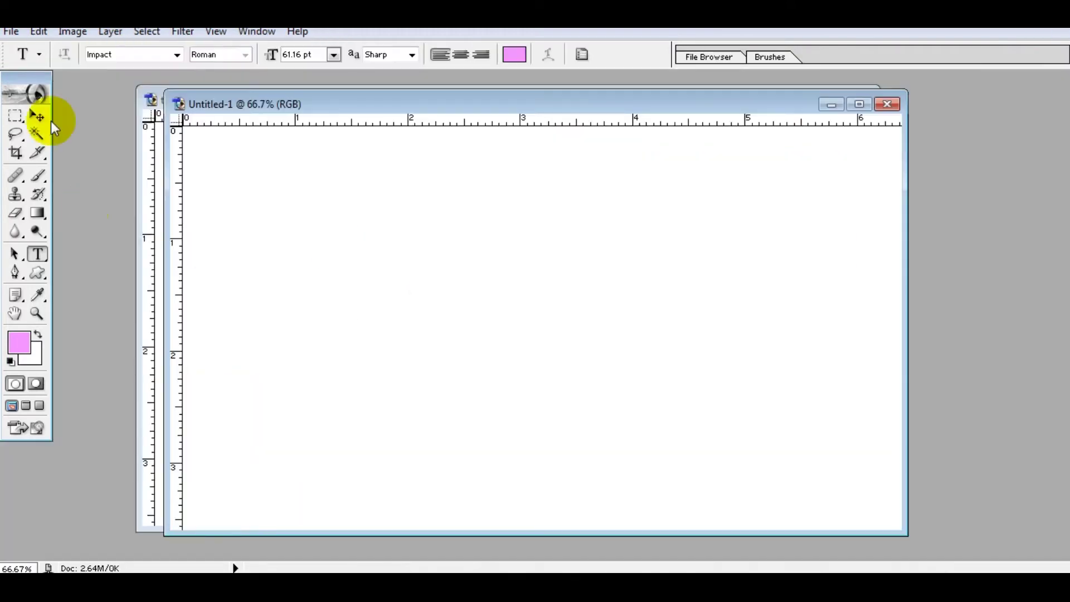
{"action": "left_click_drag", "start_coordinate": [235, 186], "coordinate": [713, 515]}
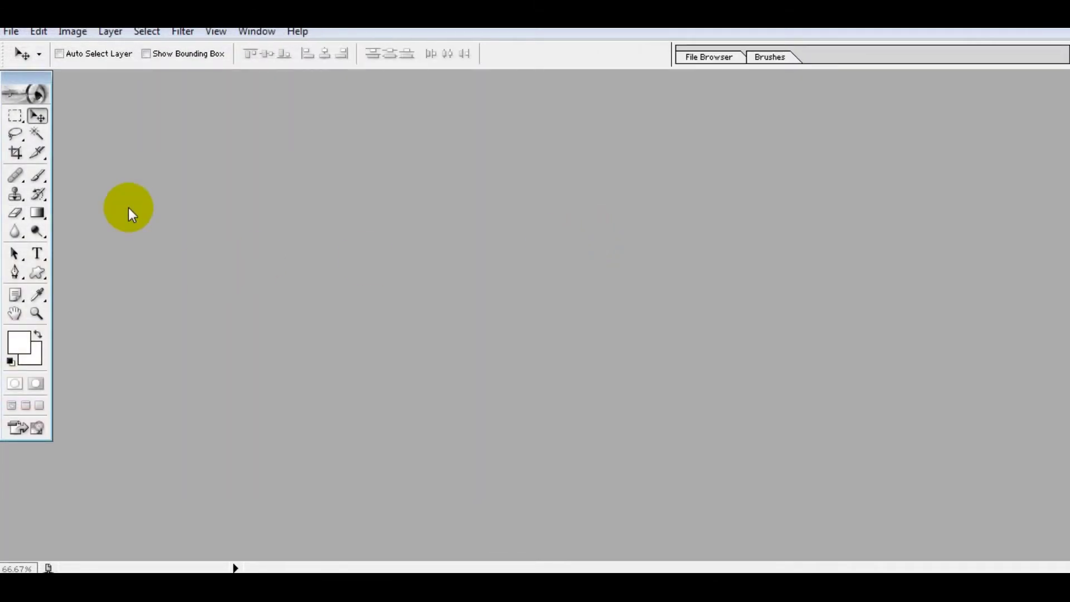
- Create a new 1280 x 720 HDTV 720P document at 200 pixels/inch, maximized
{"action": "left_click", "coordinate": [11, 31]}
{"action": "left_click", "coordinate": [33, 49]}
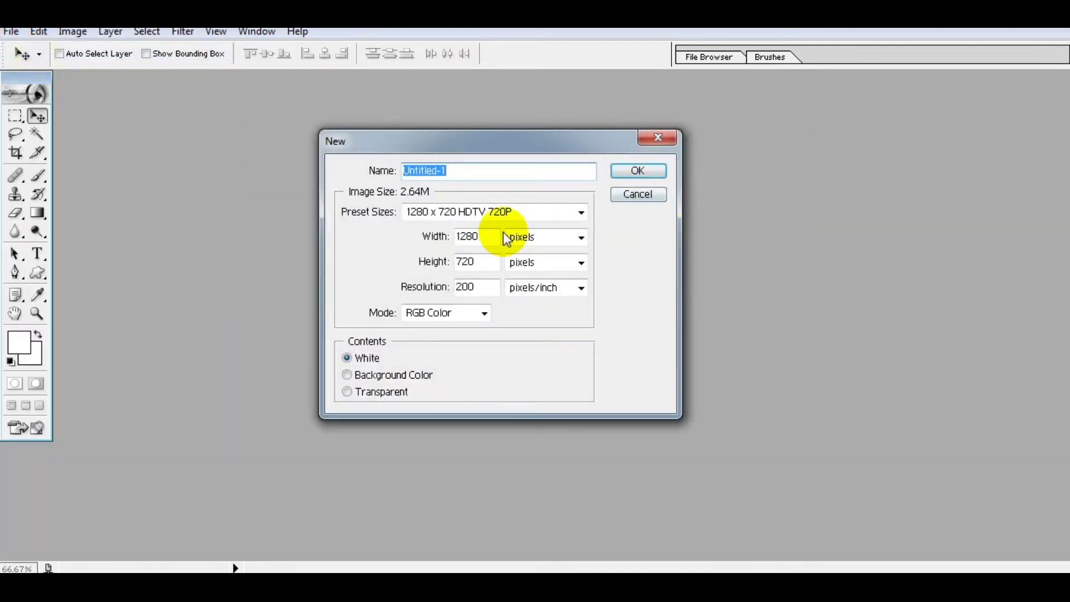
{"action": "left_click", "coordinate": [474, 217]}
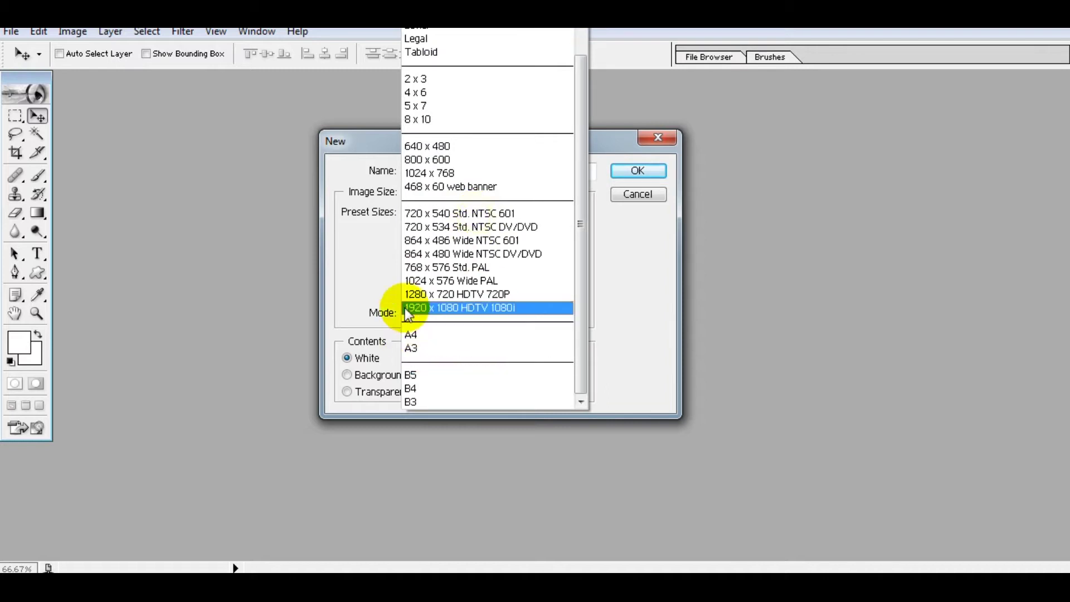
{"action": "left_click", "coordinate": [422, 296]}
{"action": "double_click", "coordinate": [463, 287]}
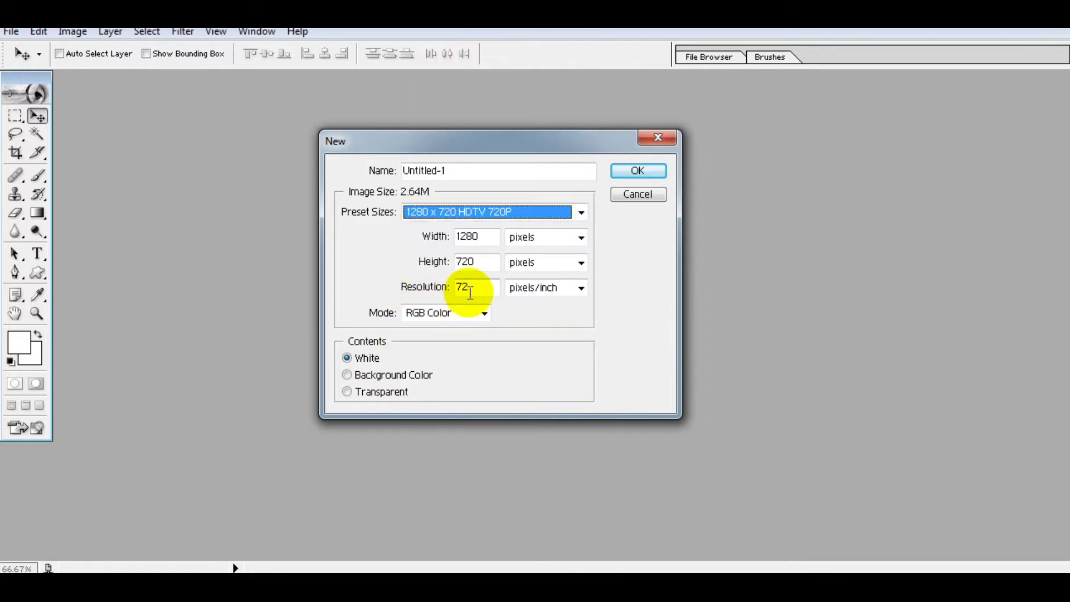
{"action": "type", "text": "200"}
{"action": "left_click", "coordinate": [635, 172]}
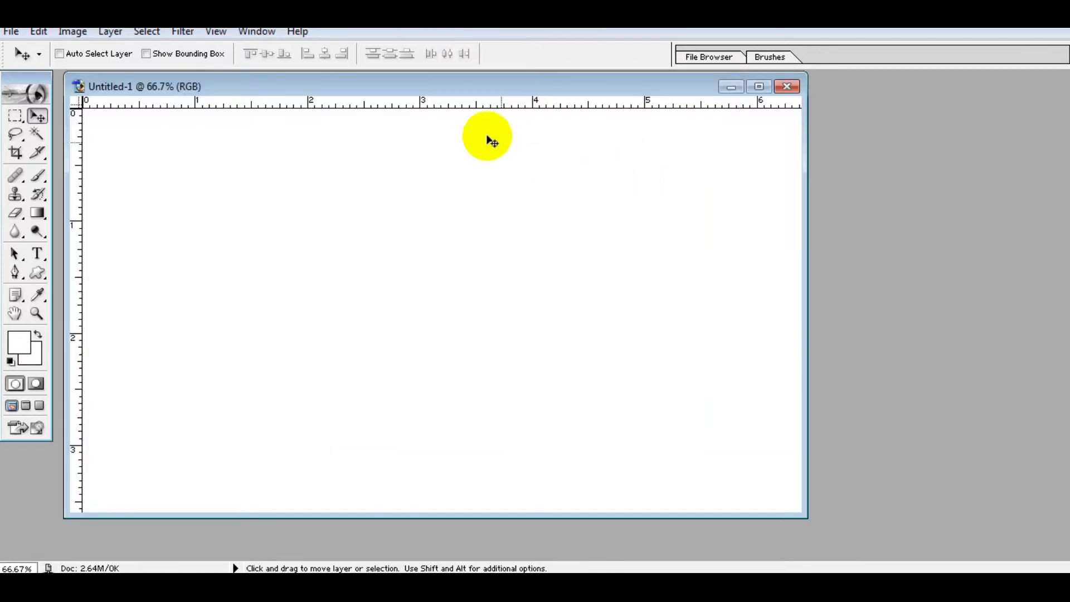
{"action": "double_click", "coordinate": [463, 89]}
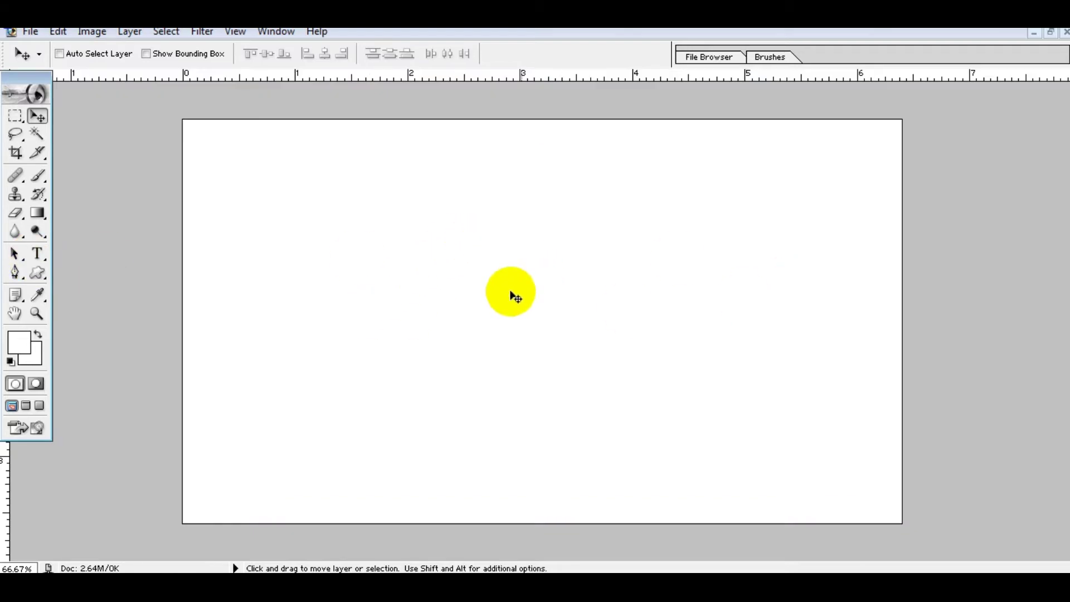
- Start a text line near the canvas centre and set its colour to bright red
{"action": "left_click", "coordinate": [38, 256]}
{"action": "left_click", "coordinate": [425, 313]}
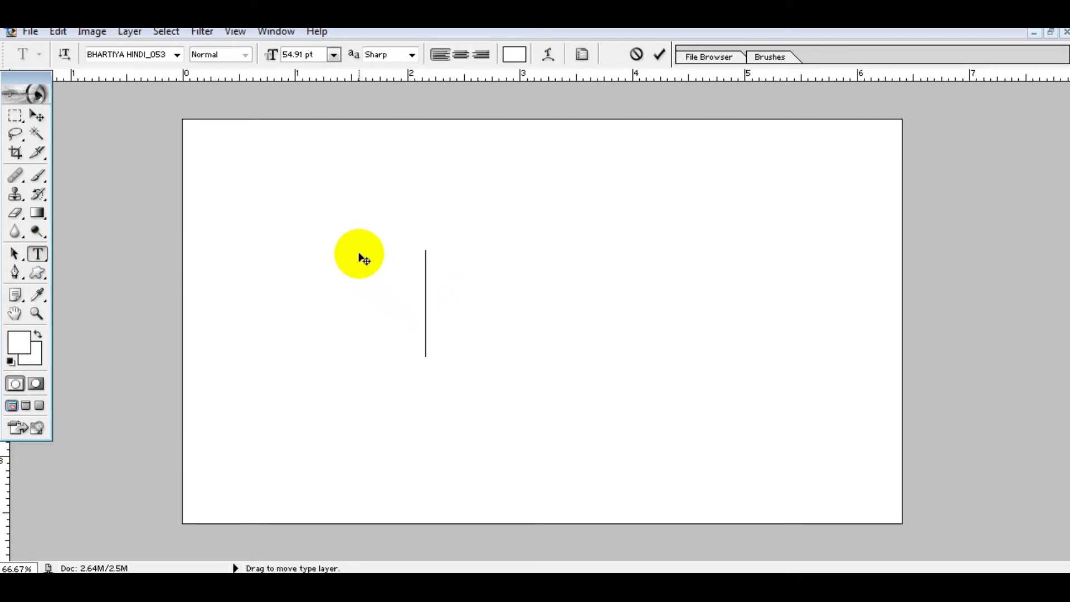
{"action": "key", "text": "ctrl+a"}
{"action": "left_click", "coordinate": [21, 345]}
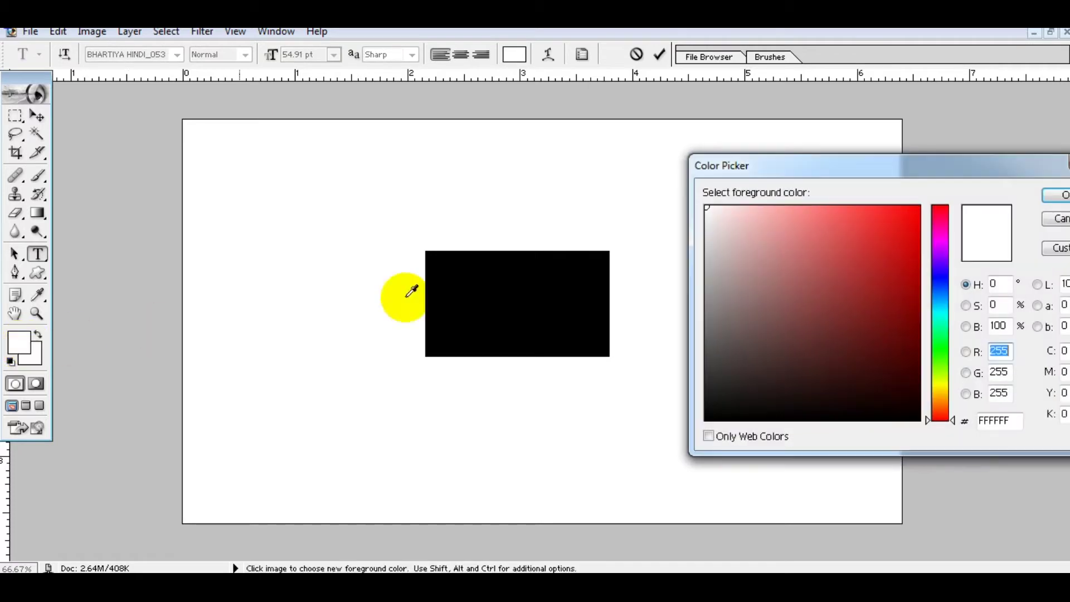
{"action": "left_click_drag", "start_coordinate": [871, 237], "coordinate": [858, 207]}
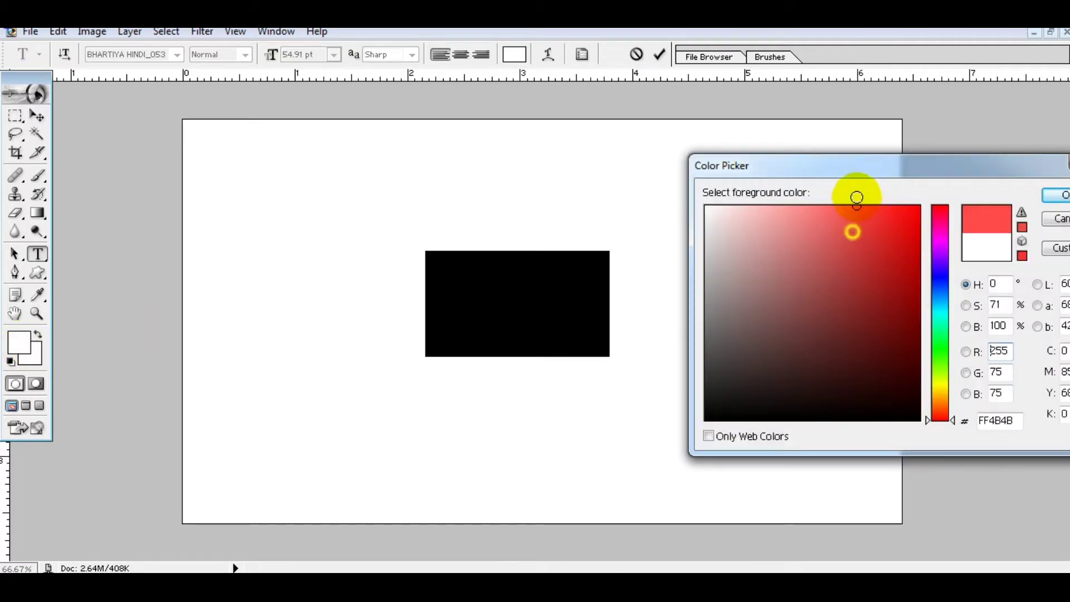
{"action": "left_click", "coordinate": [1055, 205]}
{"action": "key", "text": "Right"}
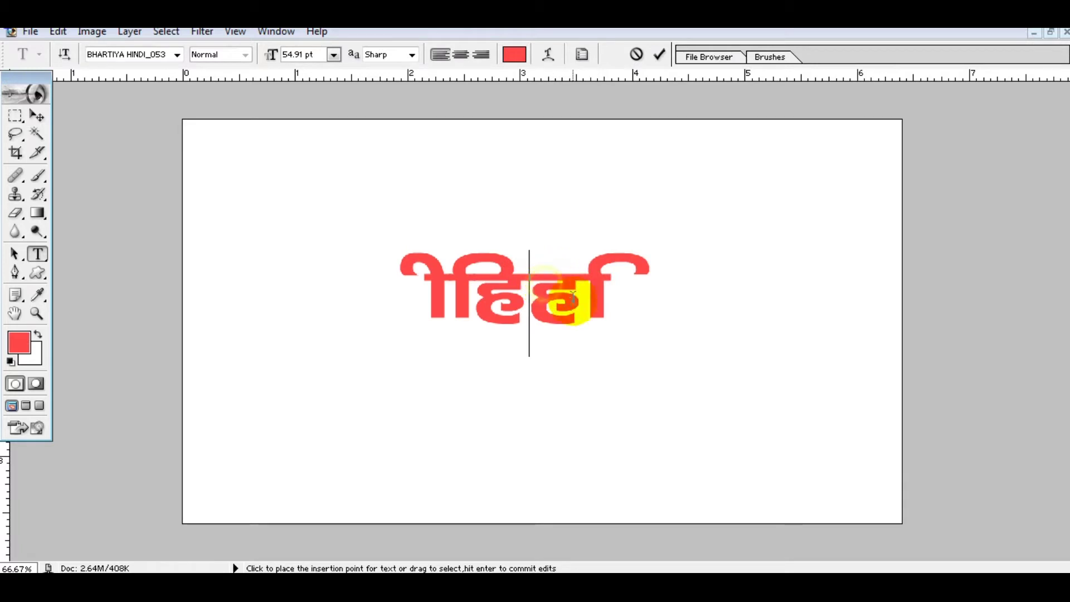
- Type the Hindi words, commit them, and move the red line left to centre it
{"action": "key", "text": "ctrl+a"}
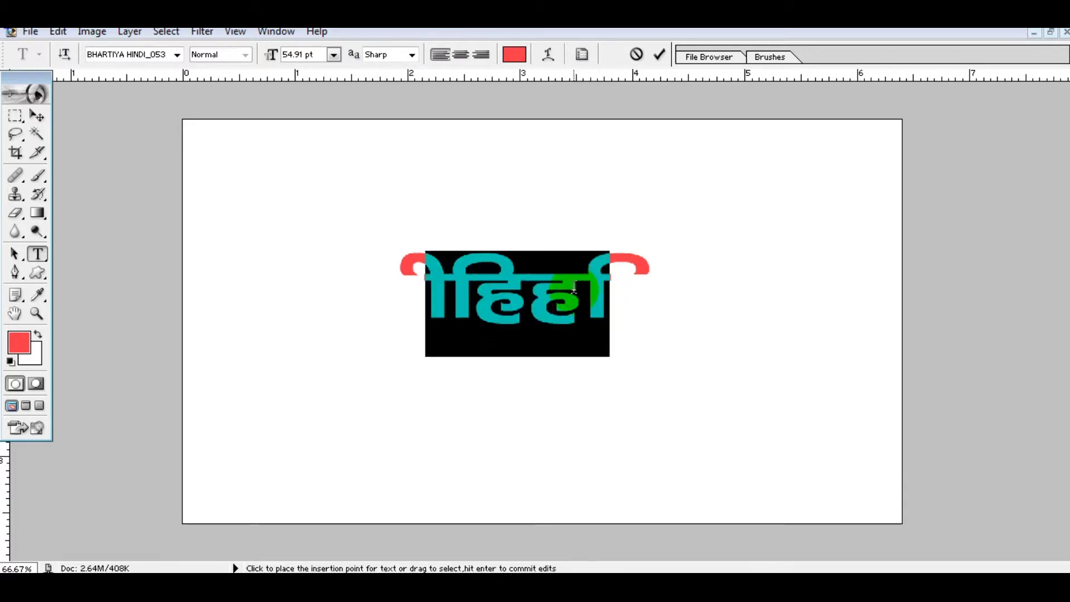
{"action": "type", "text": "आप"}
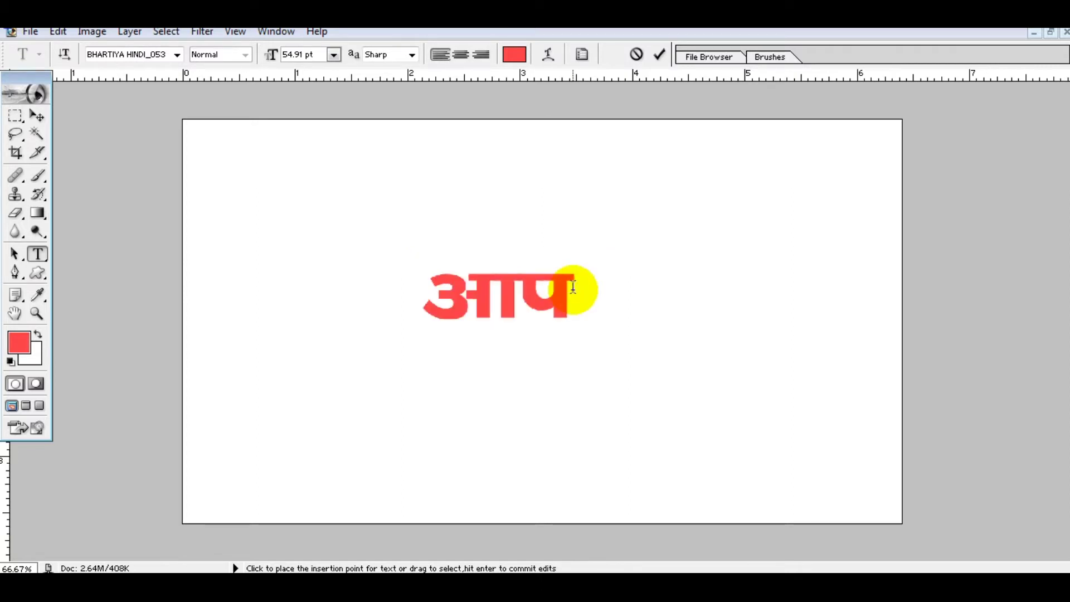
{"action": "type", "text": " सुर"}
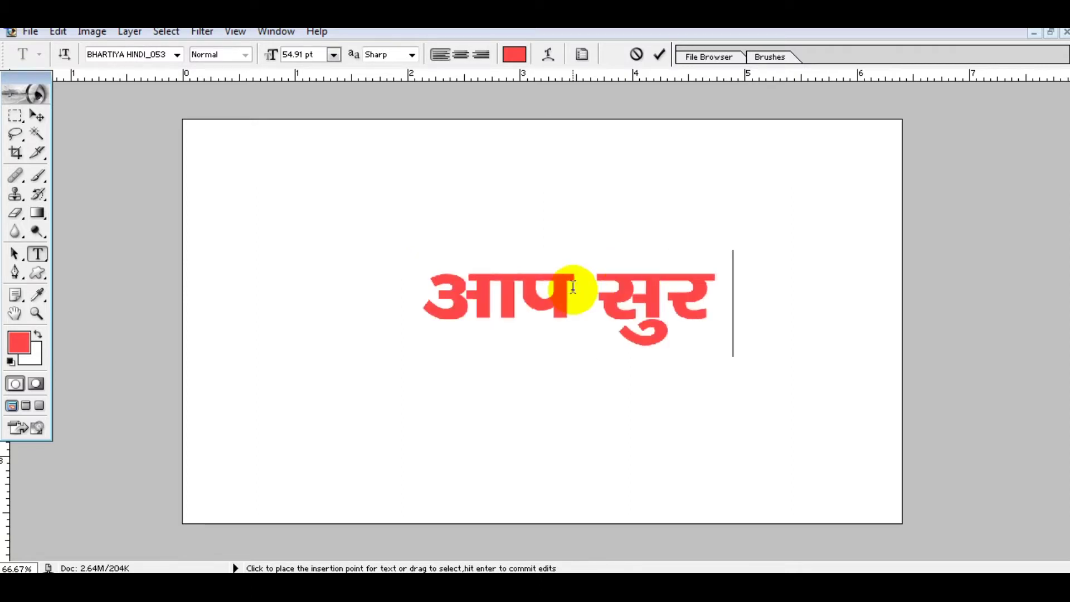
{"action": "type", "text": "िक्ष"}
{"action": "type", "text": "त"}
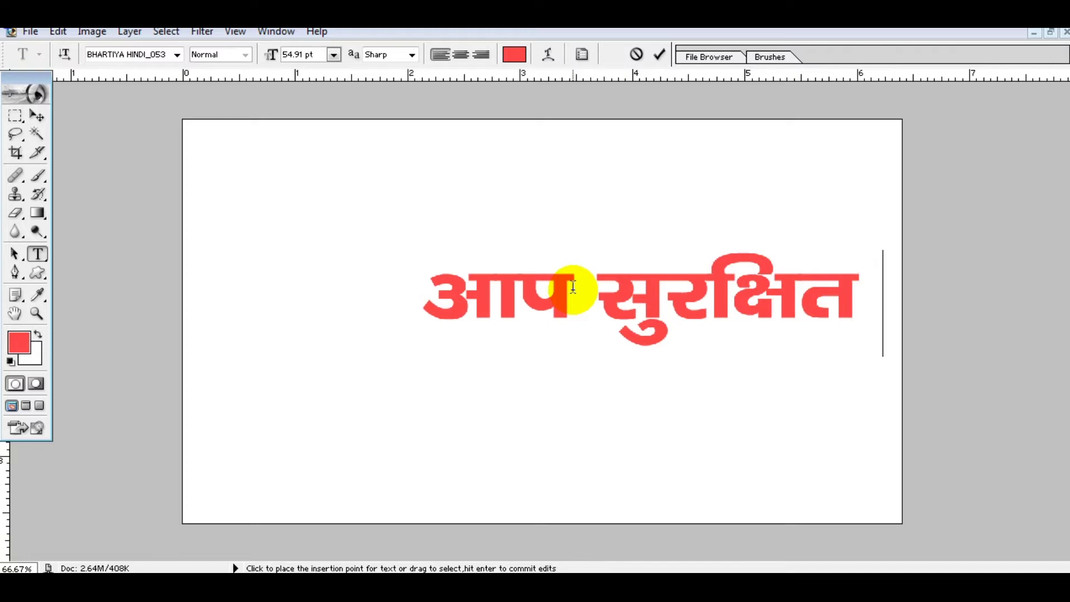
{"action": "key", "text": "ctrl+Return"}
{"action": "key", "text": "v"}
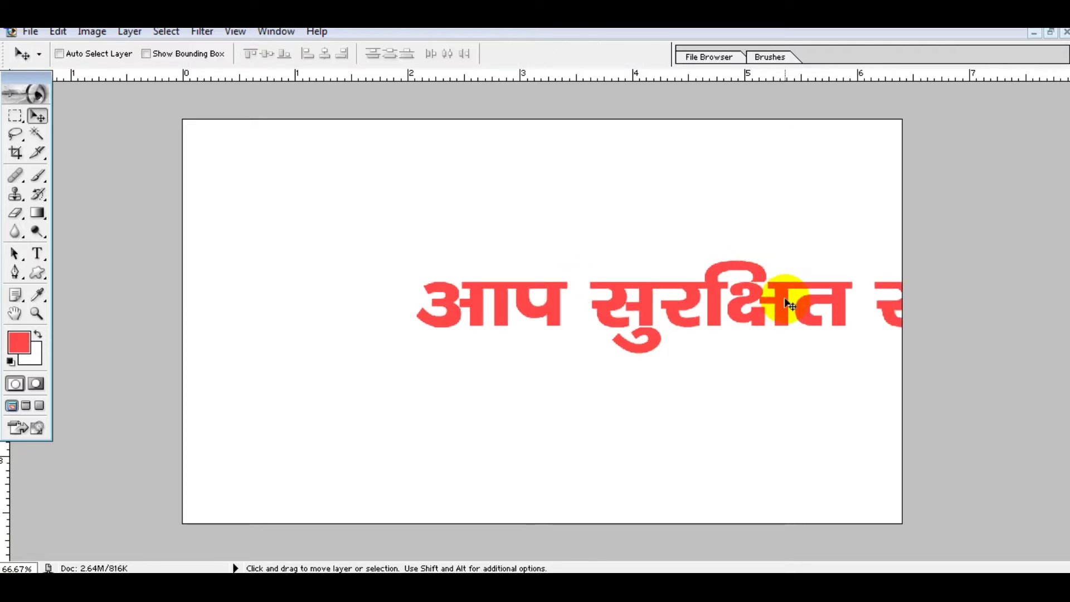
{"action": "left_click_drag", "start_coordinate": [787, 304], "coordinate": [641, 310]}
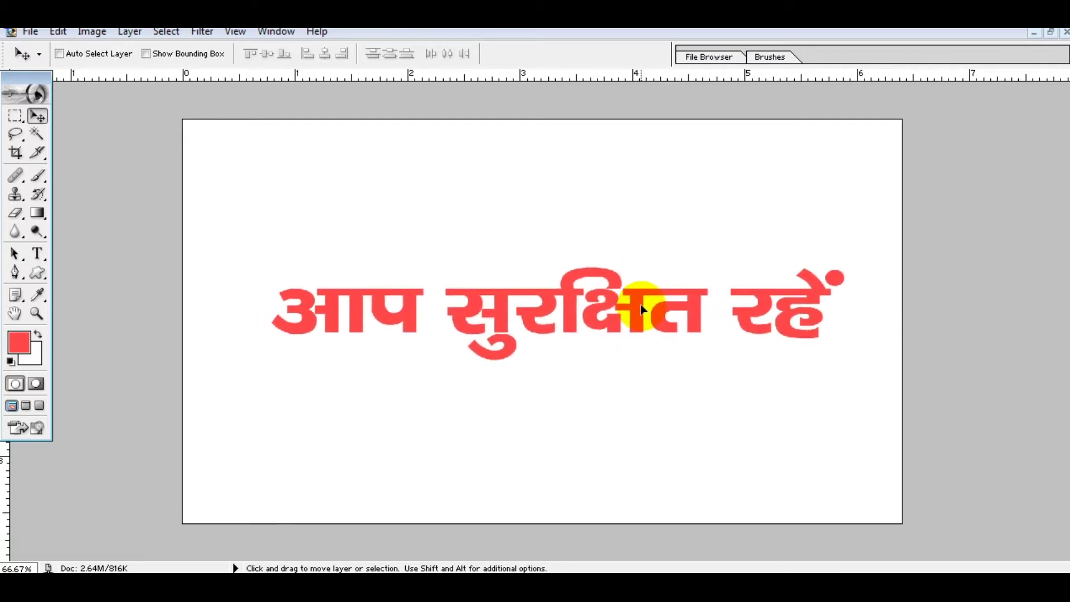
{"action": "left_click", "coordinate": [36, 255]}
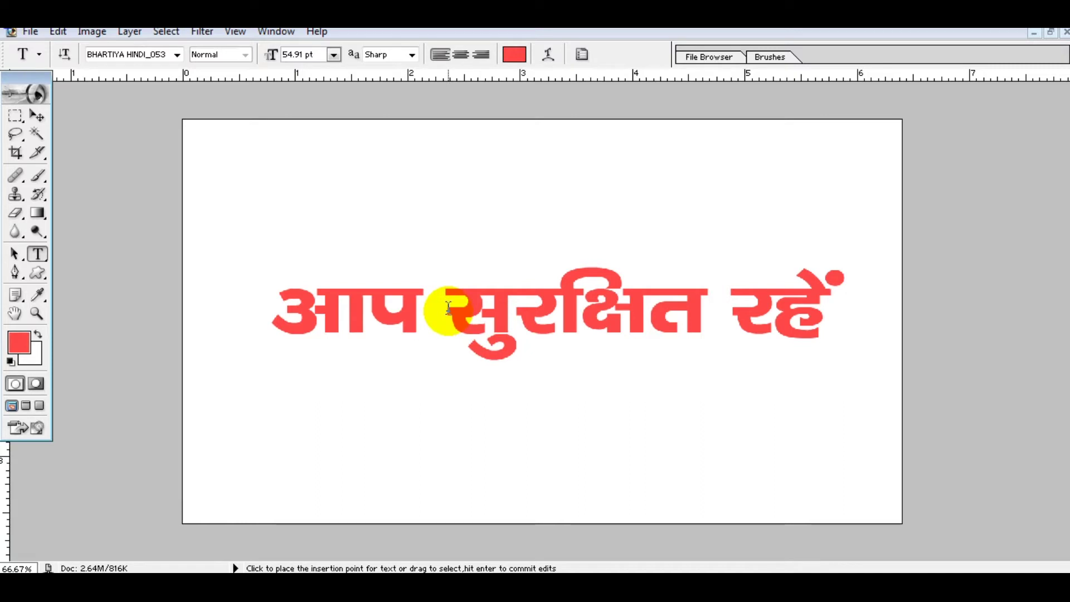
- Recolour the selected word सुरक्षित to magenta F049FF and commit the edit
{"action": "left_click_drag", "start_coordinate": [448, 307], "coordinate": [690, 317]}
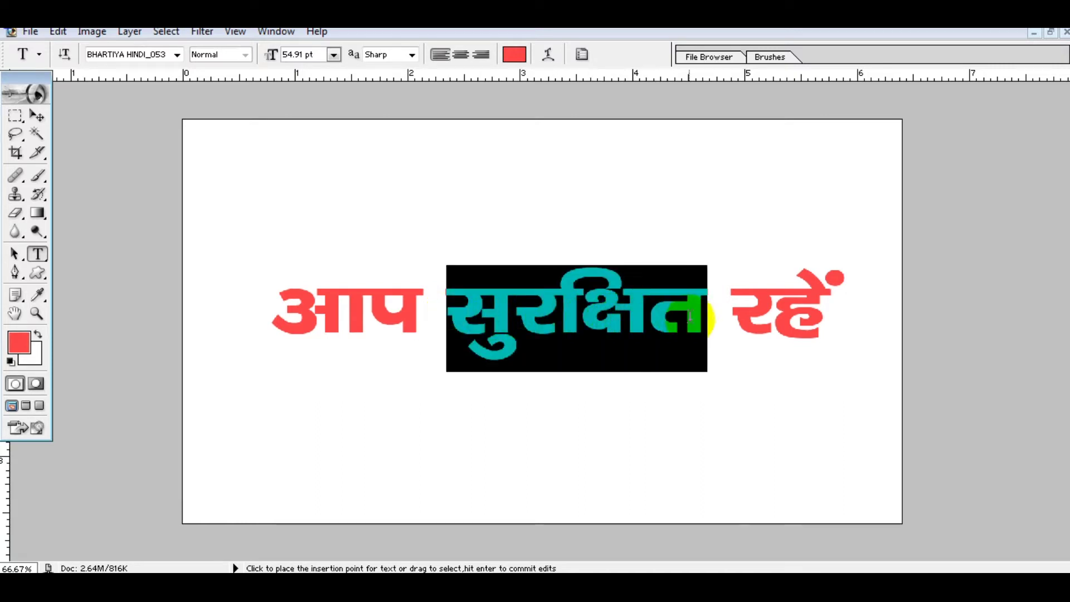
{"action": "left_click_drag", "start_coordinate": [450, 309], "coordinate": [682, 312]}
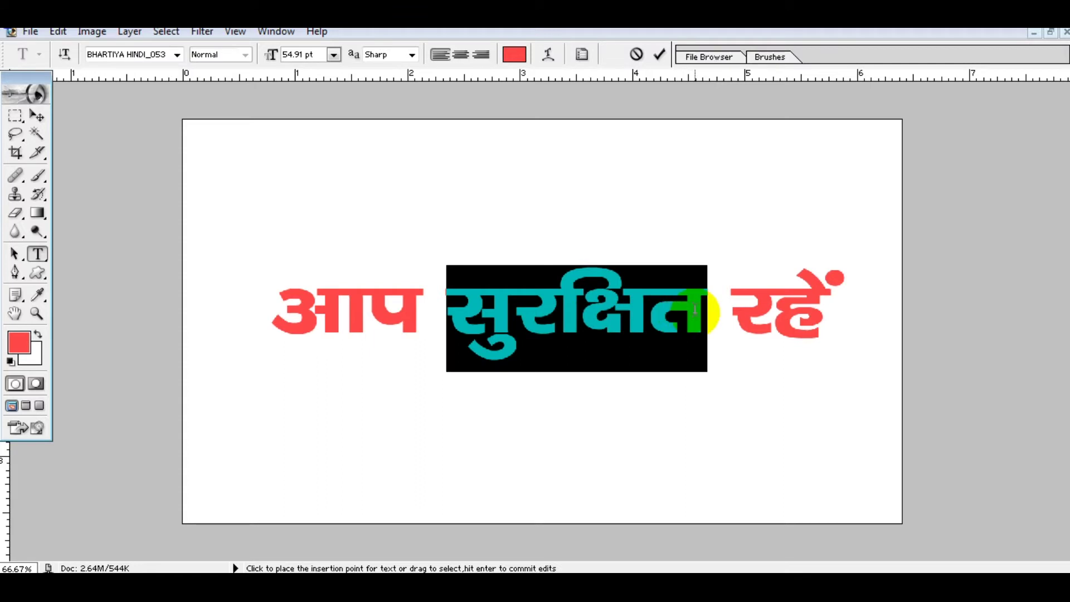
{"action": "left_click", "coordinate": [22, 344]}
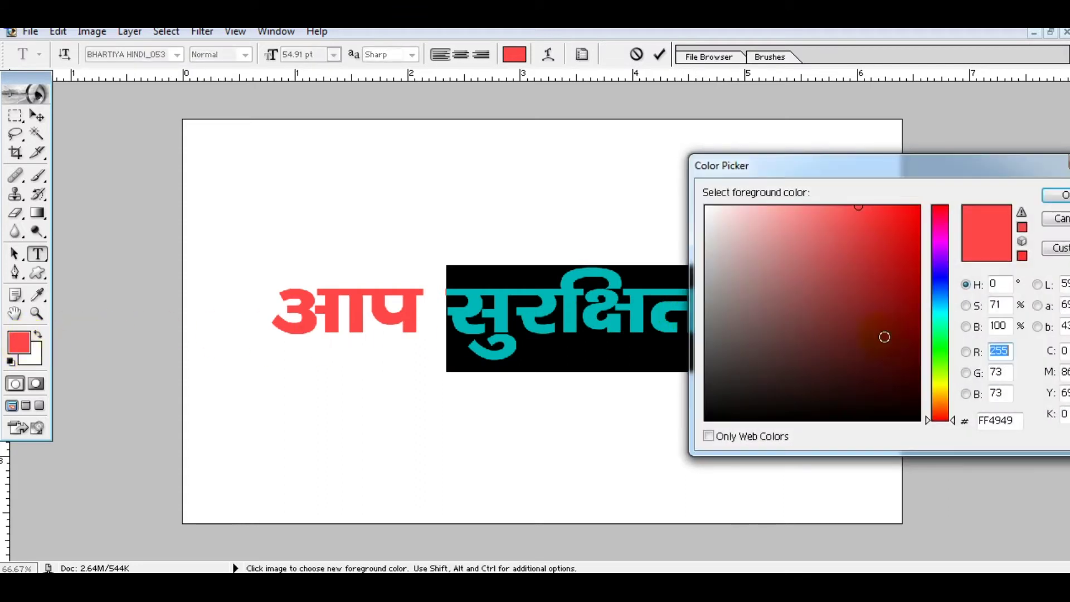
{"action": "mouse_move", "coordinate": [942, 274]}
{"action": "left_mouse_down"}
{"action": "mouse_move", "coordinate": [942, 245]}
{"action": "mouse_move", "coordinate": [876, 207]}
{"action": "left_mouse_up"}
{"action": "left_click_drag", "start_coordinate": [973, 172], "coordinate": [778, 198]}
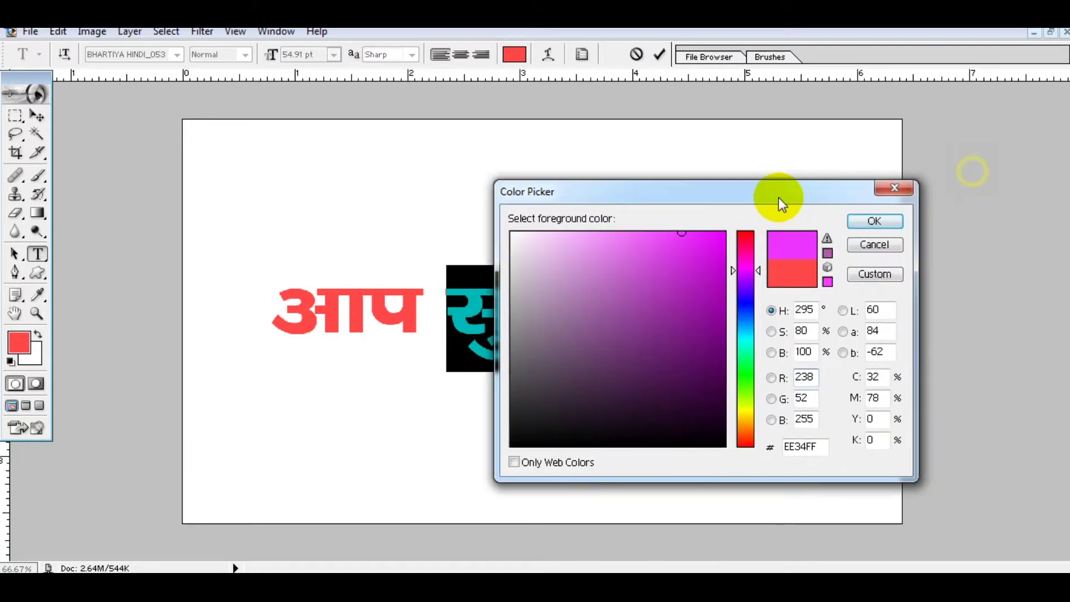
{"action": "left_click_drag", "start_coordinate": [697, 258], "coordinate": [663, 233]}
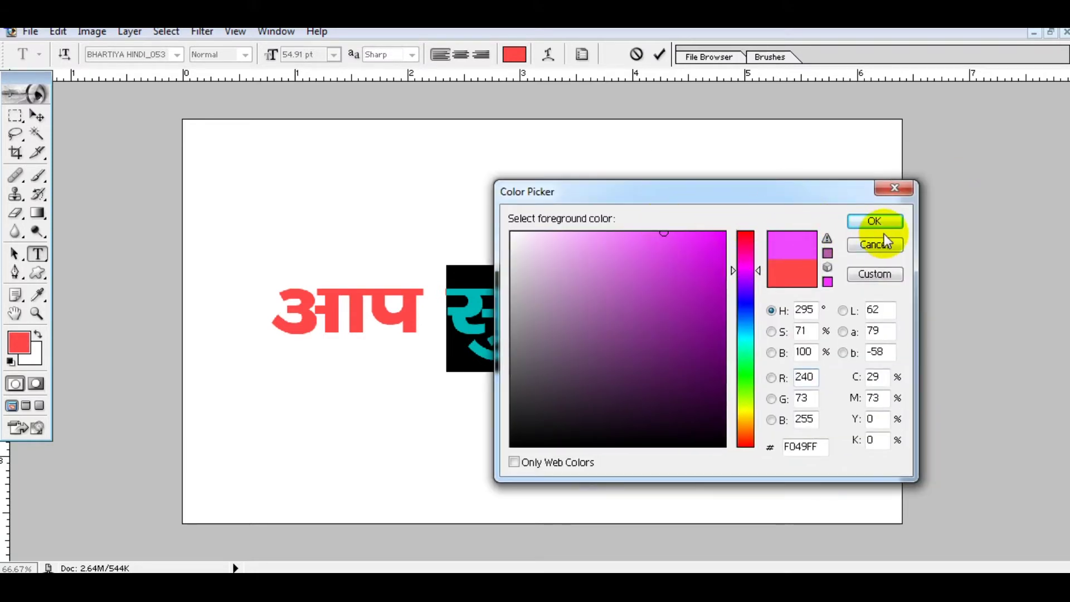
{"action": "left_click", "coordinate": [874, 221]}
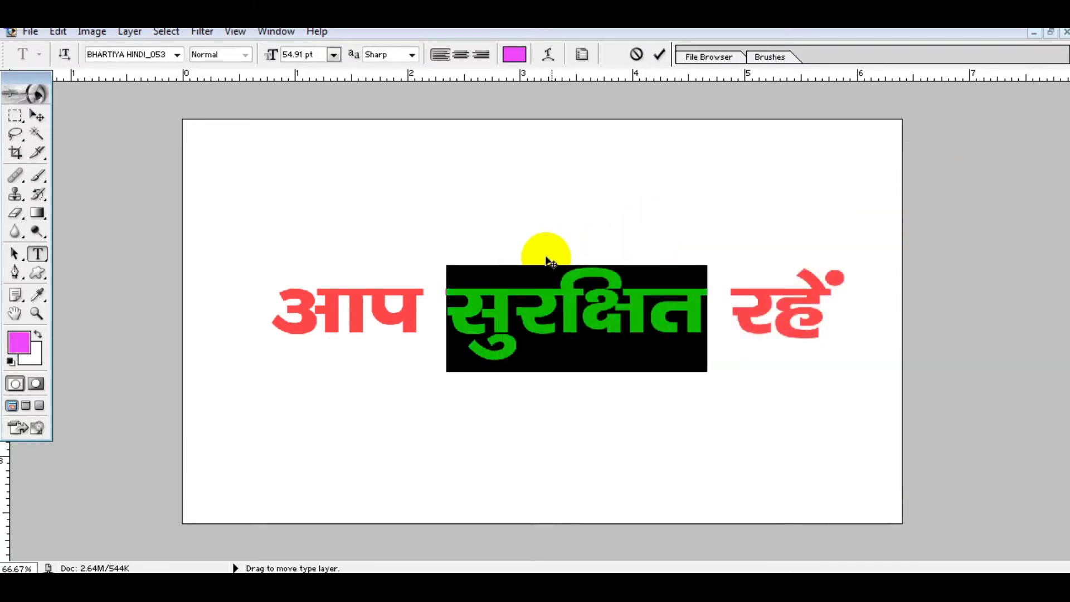
{"action": "left_click", "coordinate": [451, 272]}
{"action": "key", "text": "ctrl+Return"}
{"action": "key", "text": "v"}
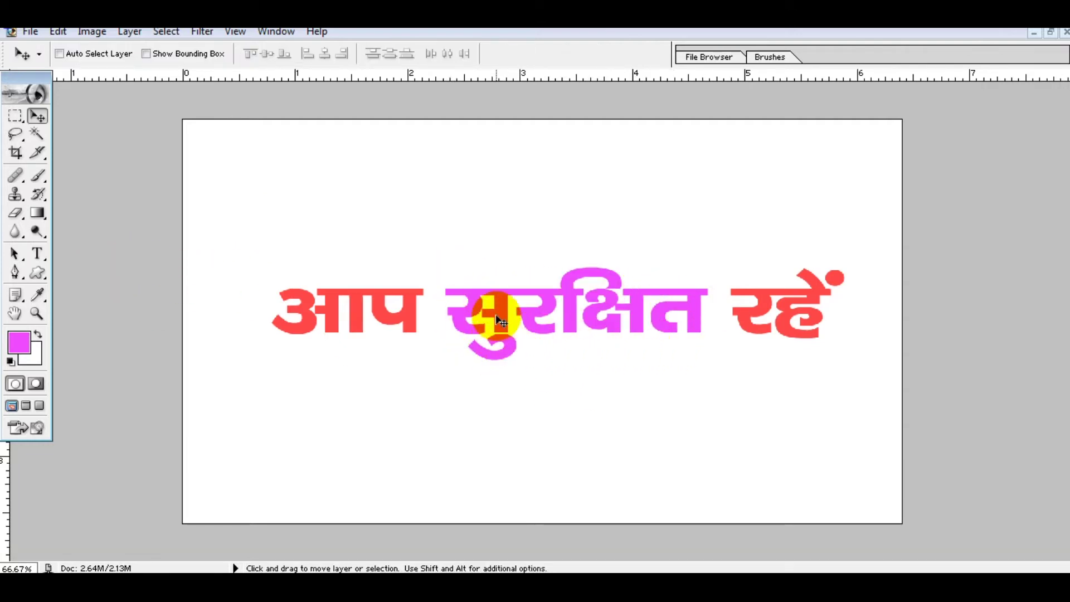
- Set the word सुरक्षित to 72 pt and commit it
{"action": "left_click", "coordinate": [39, 255]}
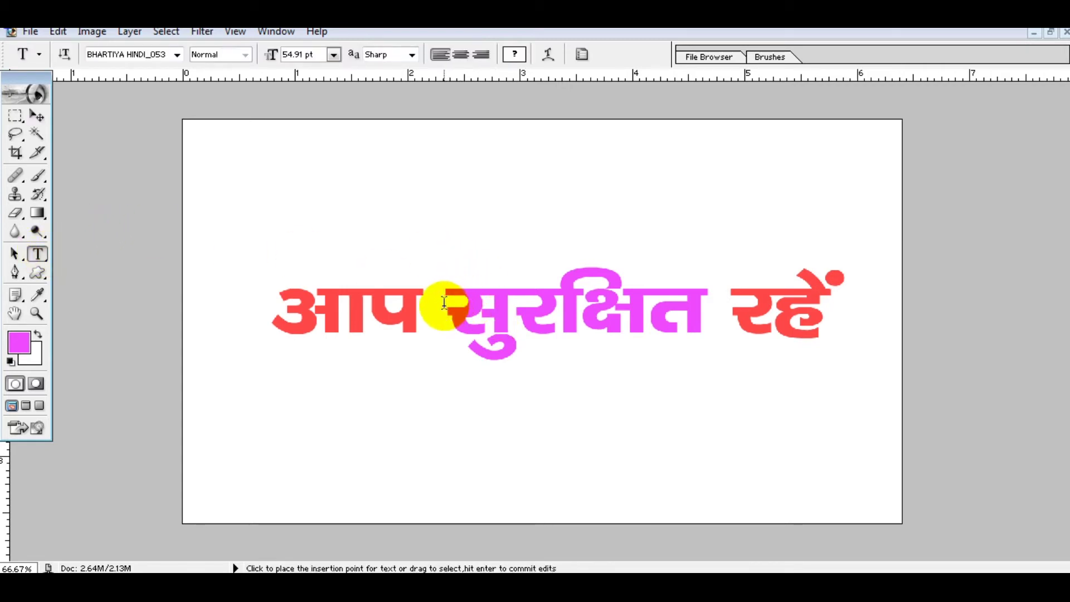
{"action": "left_click_drag", "start_coordinate": [444, 302], "coordinate": [708, 308]}
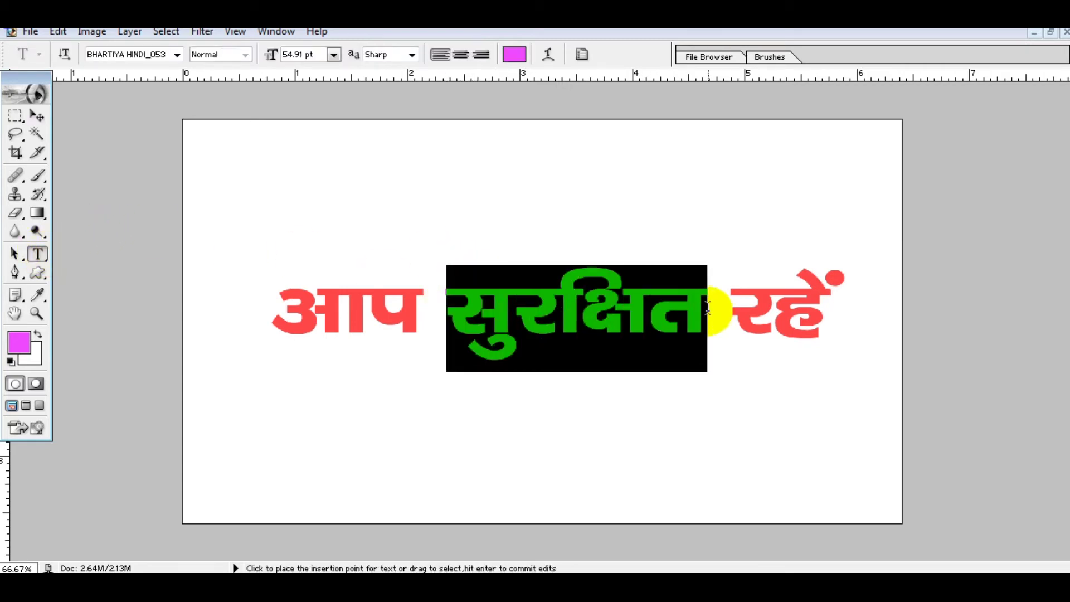
{"action": "left_click", "coordinate": [333, 55]}
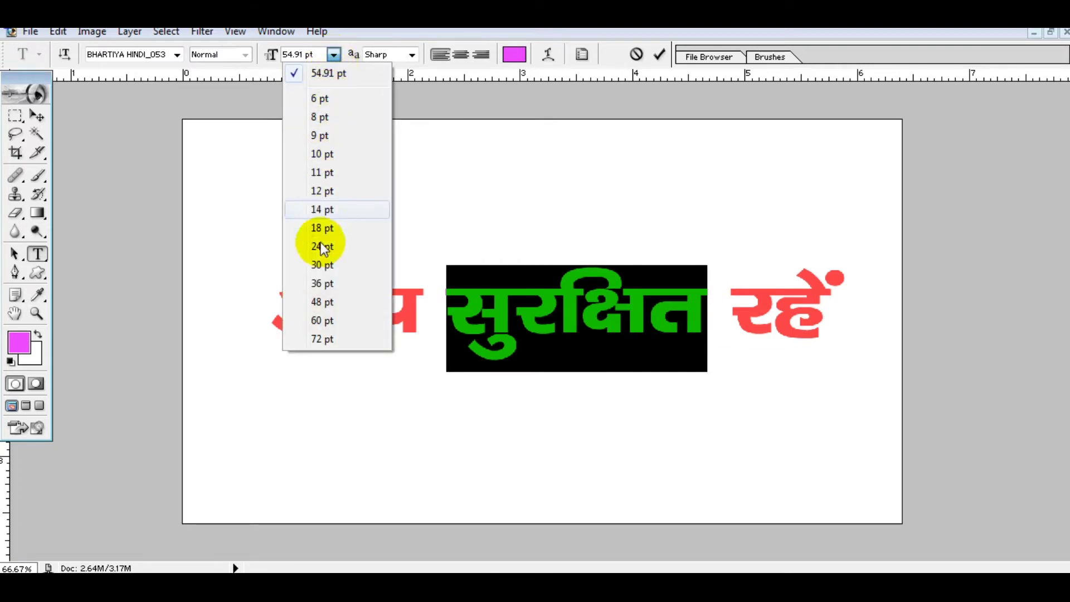
{"action": "left_click", "coordinate": [318, 340]}
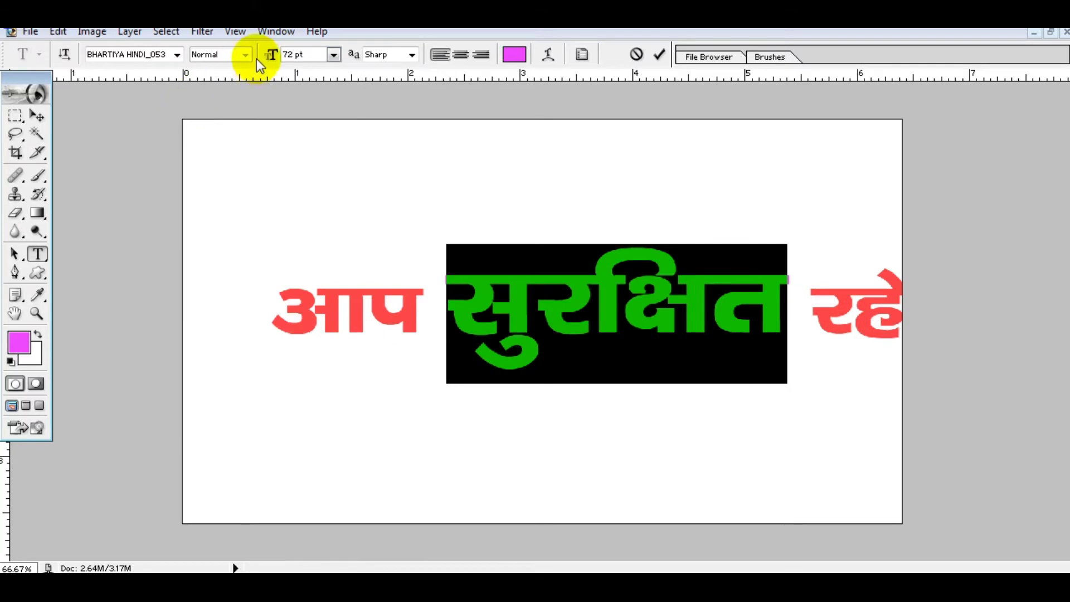
{"action": "left_click", "coordinate": [35, 115]}
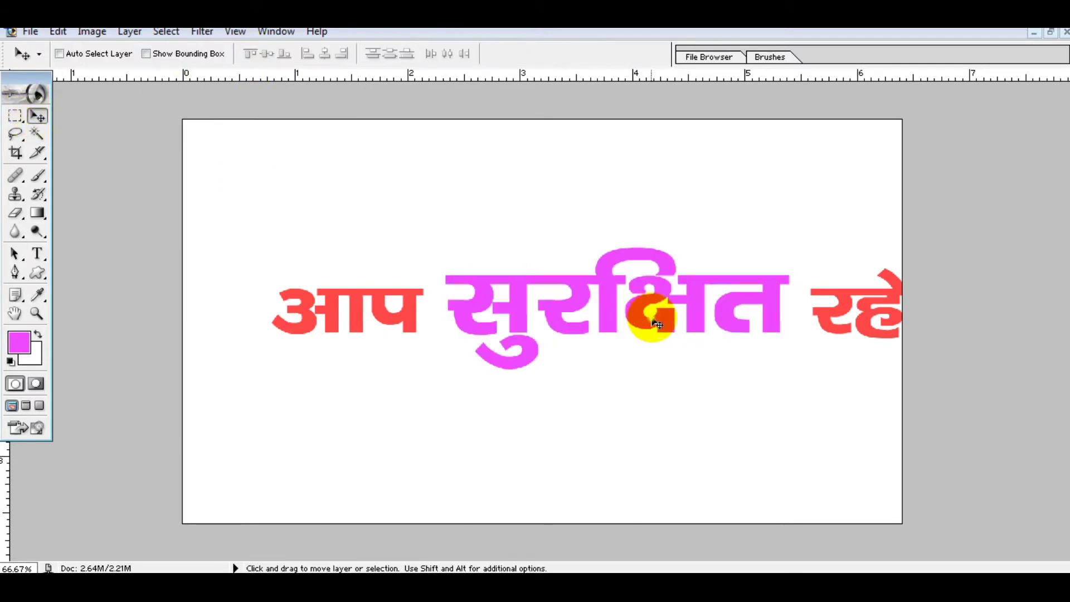
- Drag the Hindi line left and down so रहें sits fully on the canvas
{"action": "left_click_drag", "start_coordinate": [645, 318], "coordinate": [621, 341]}
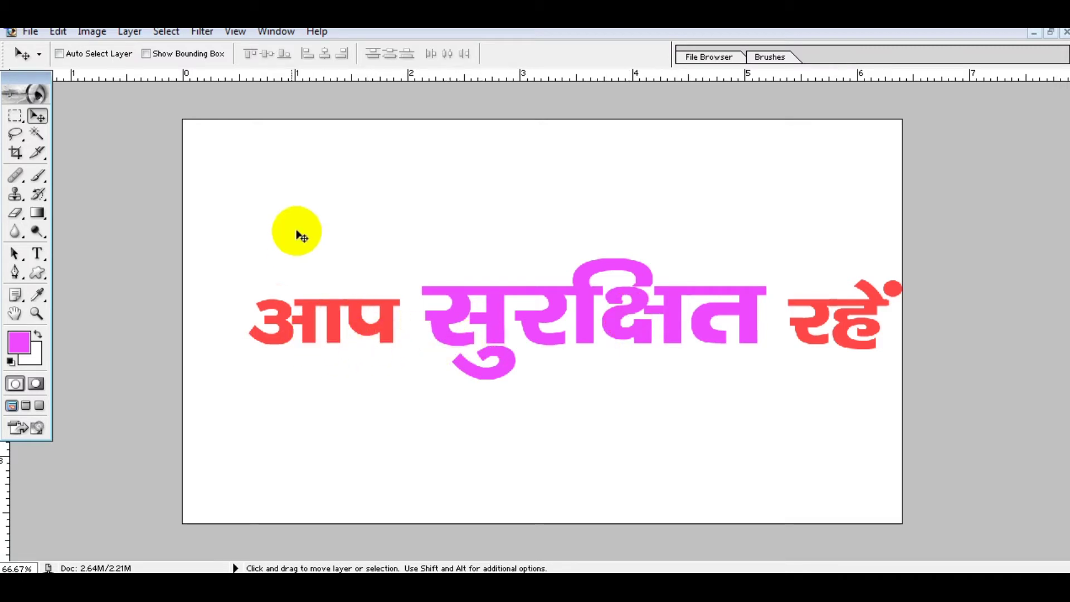
{"action": "left_click", "coordinate": [37, 254]}
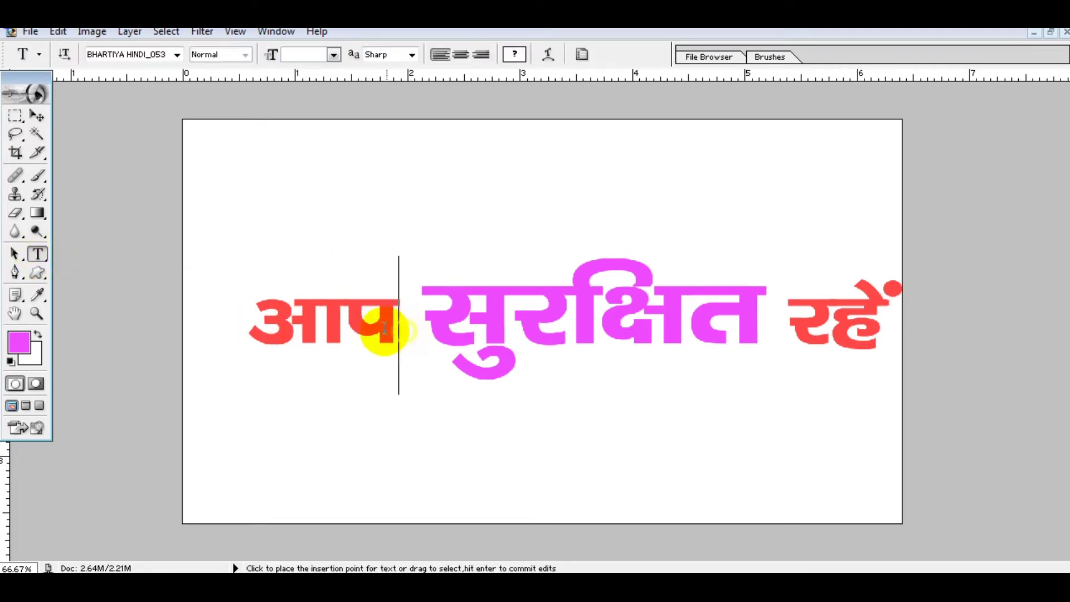
- Delete आप from the line and move the remaining words down and right
{"action": "left_click_drag", "start_coordinate": [397, 328], "coordinate": [262, 326]}
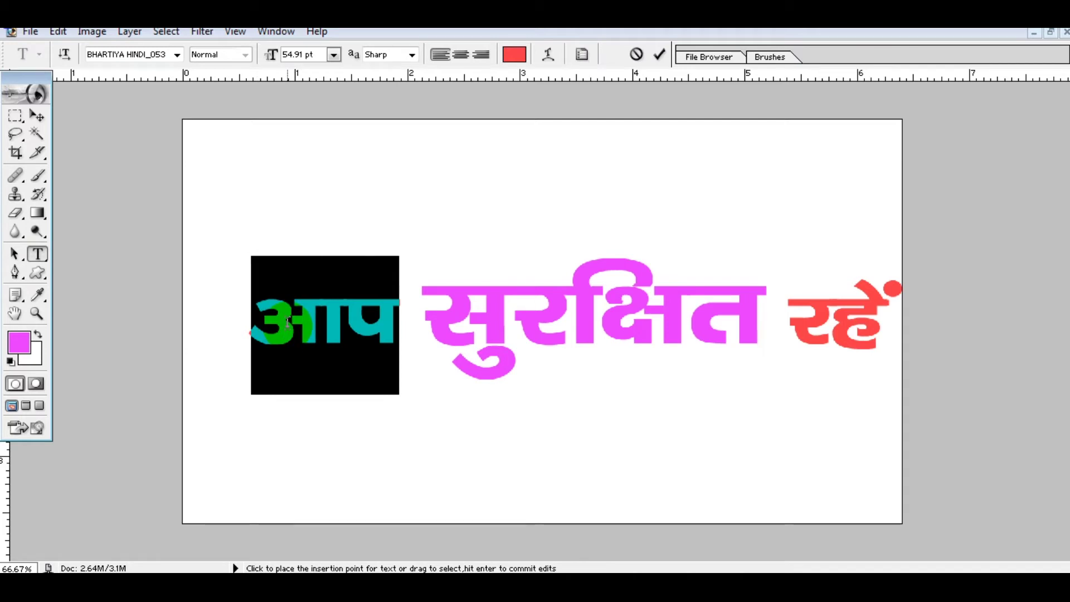
{"action": "key", "text": "BackSpace"}
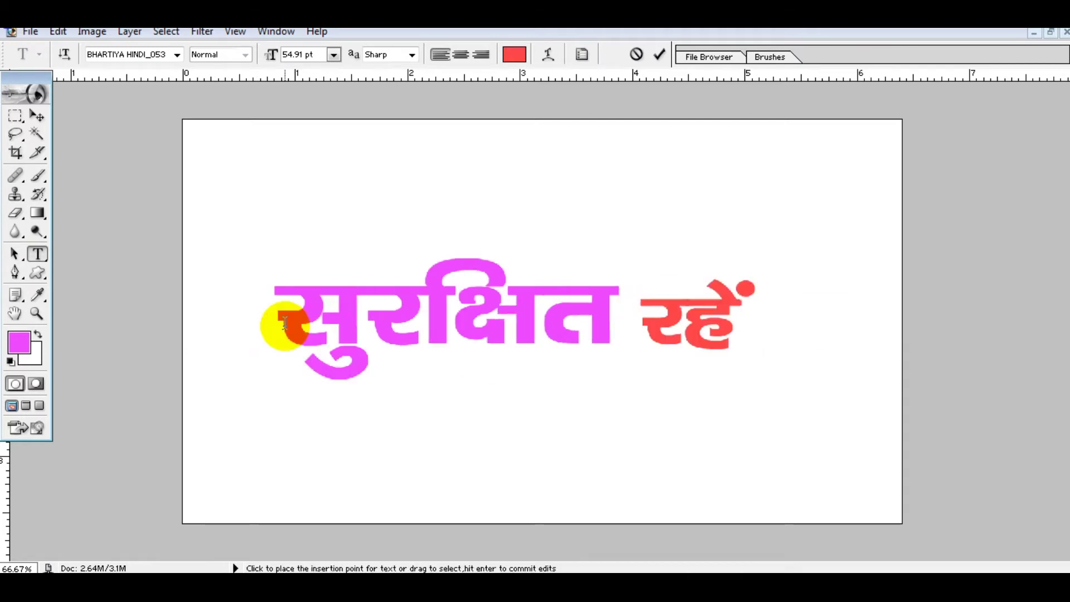
{"action": "left_click", "coordinate": [38, 117]}
{"action": "left_click_drag", "start_coordinate": [531, 274], "coordinate": [613, 377]}
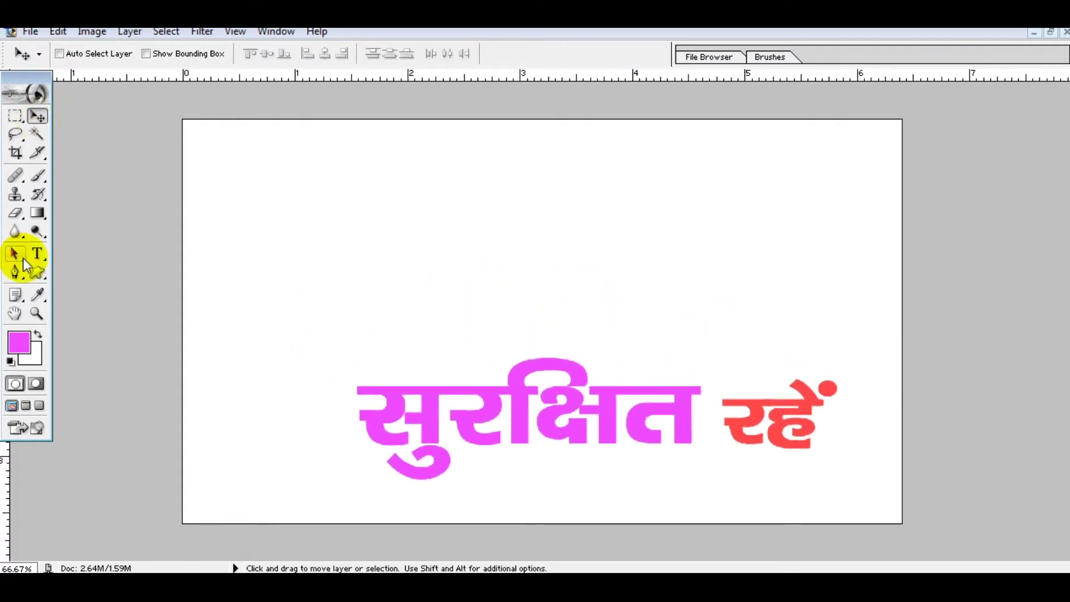
- Add आप as separate text and place it above-left of सुरक्षित रहें
{"action": "left_click", "coordinate": [36, 255]}
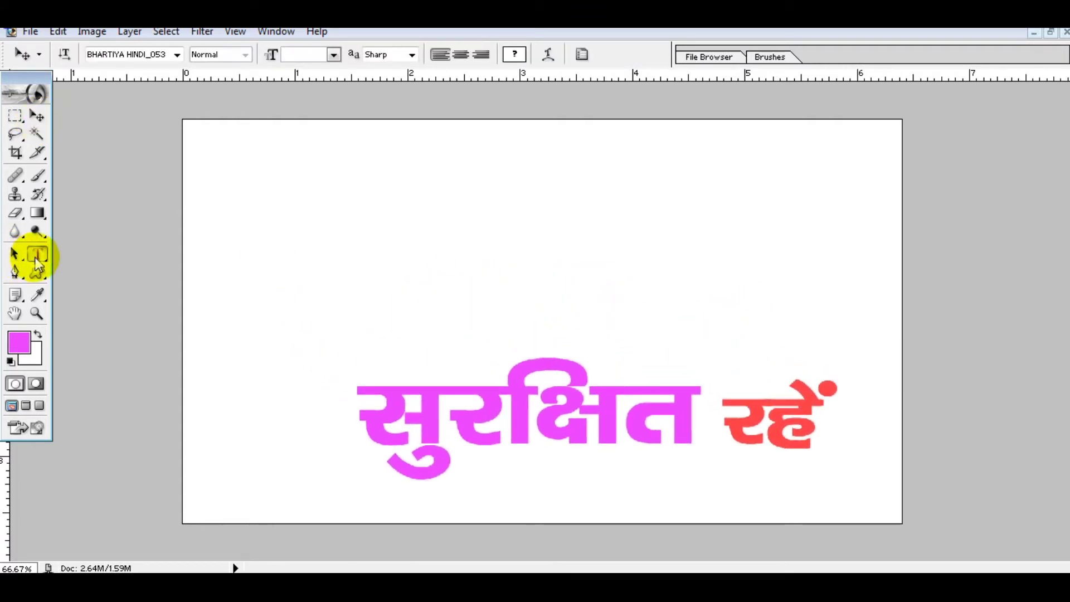
{"action": "left_click", "coordinate": [424, 254]}
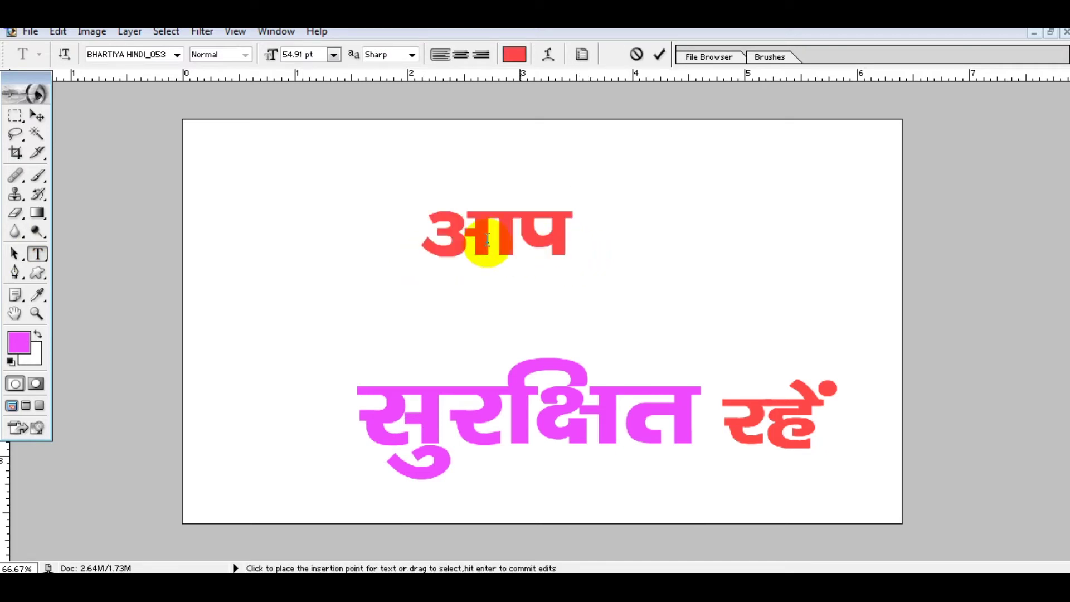
{"action": "key", "text": "ctrl+Return"}
{"action": "key", "text": "v"}
{"action": "left_click_drag", "start_coordinate": [566, 216], "coordinate": [436, 323]}
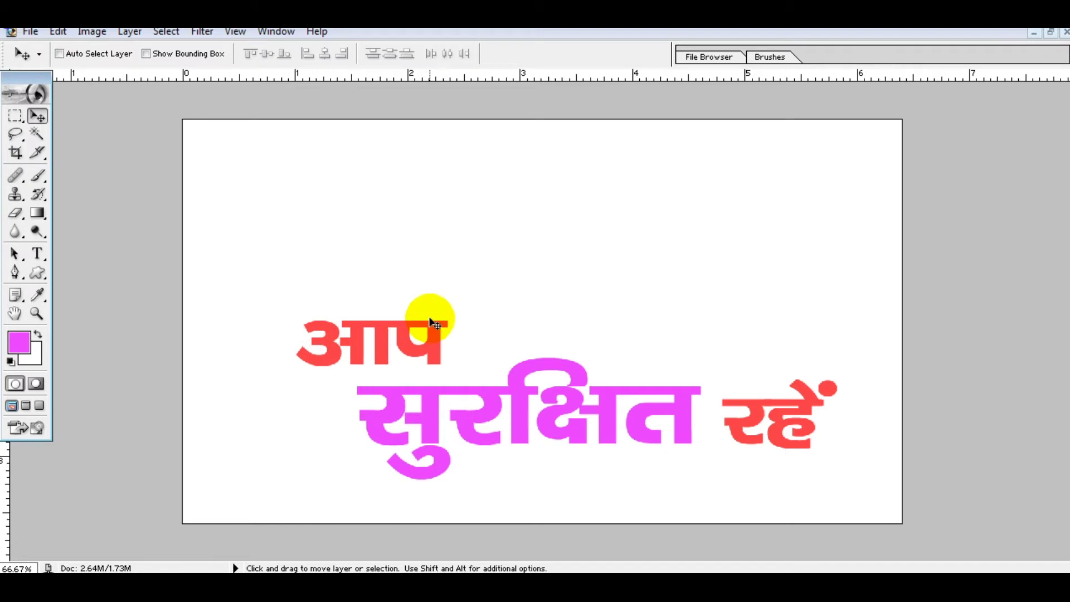
- Scale आप to about 170% and then slightly larger, nudging both lines into place
{"action": "key", "text": "ctrl+t"}
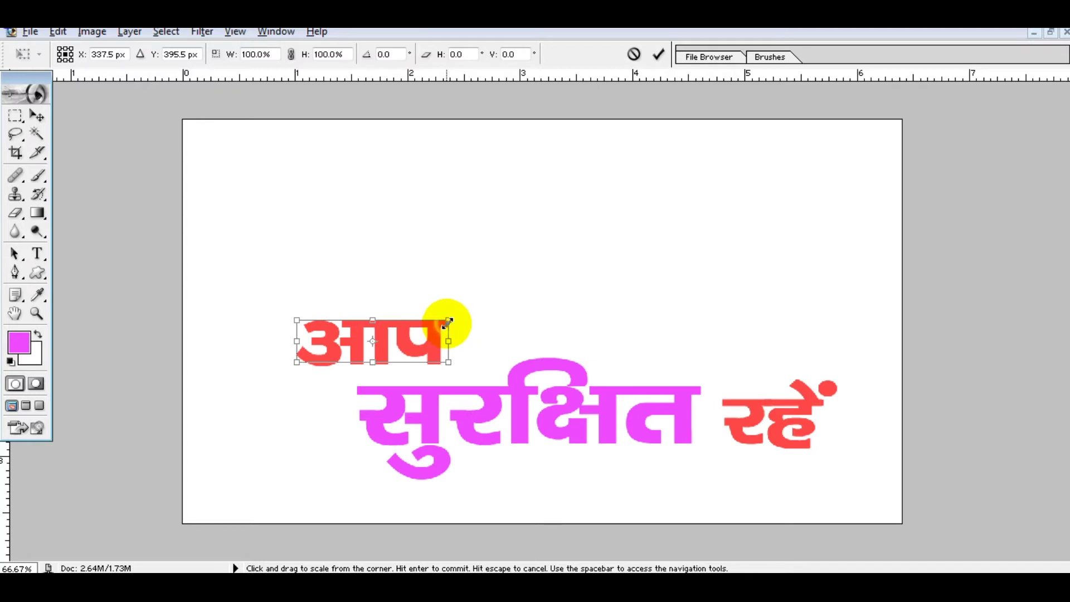
{"action": "left_click_drag", "start_coordinate": [450, 322], "coordinate": [506, 304]}
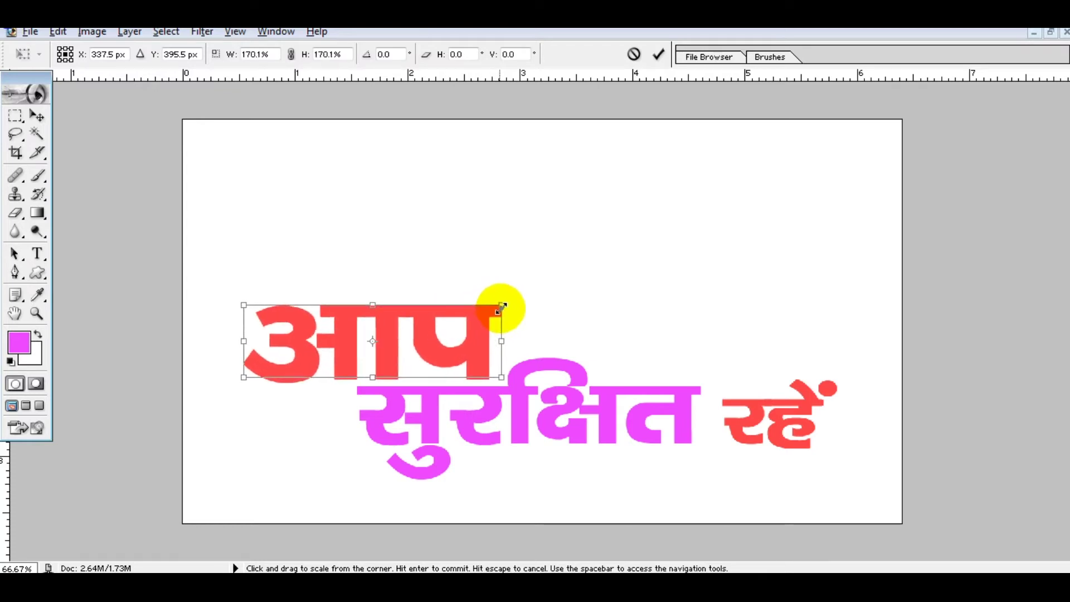
{"action": "key", "text": "Return"}
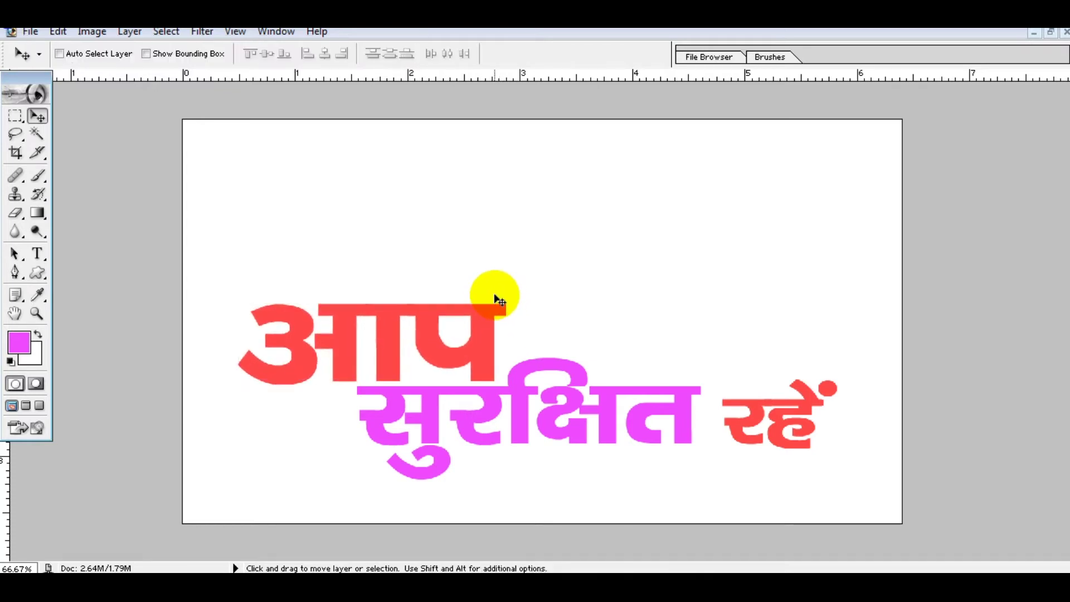
{"action": "left_click_drag", "start_coordinate": [430, 316], "coordinate": [432, 325]}
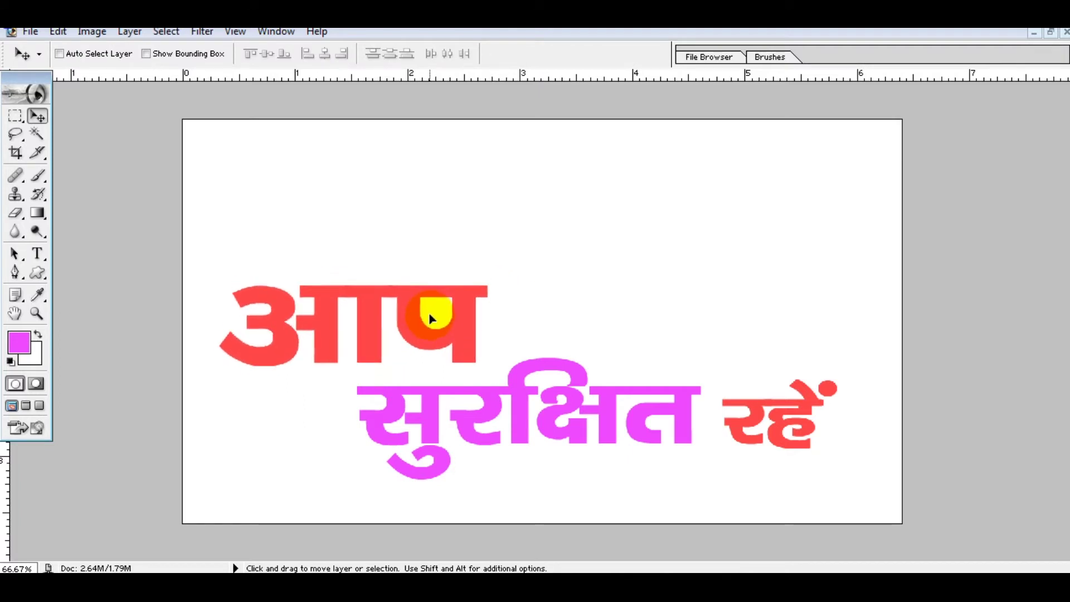
{"action": "key", "text": "ctrl+t"}
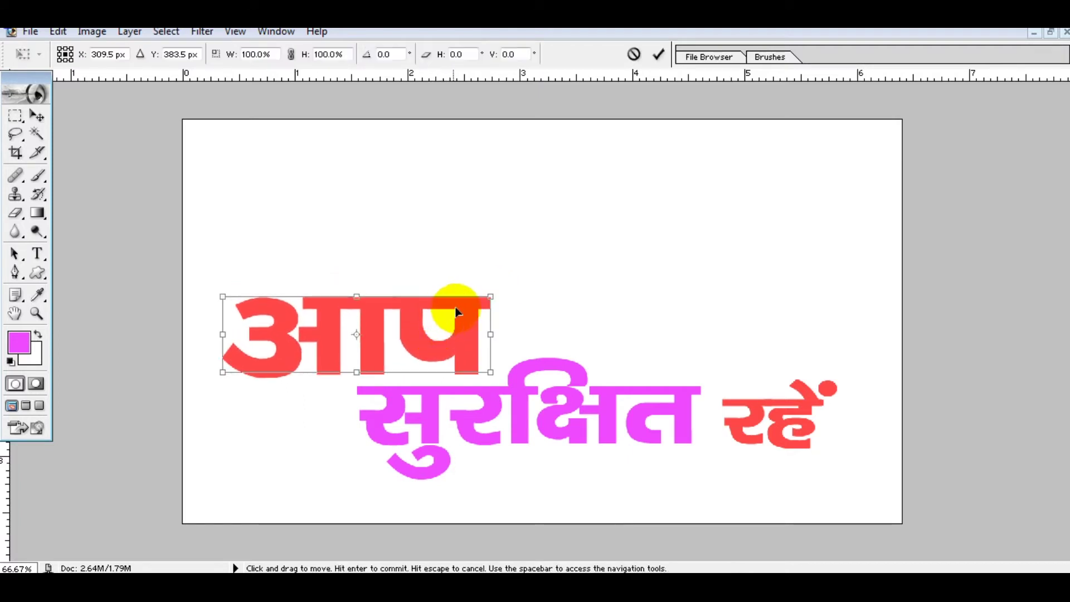
{"action": "left_click_drag", "start_coordinate": [474, 306], "coordinate": [495, 301]}
{"action": "key", "text": "Return"}
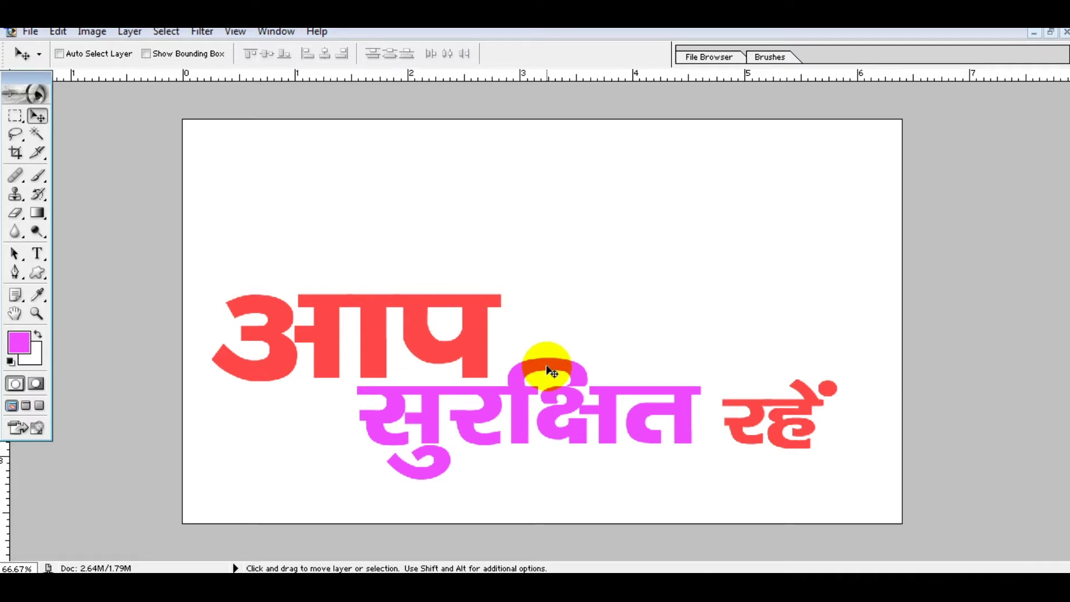
{"action": "left_click_drag", "start_coordinate": [570, 402], "coordinate": [575, 397]}
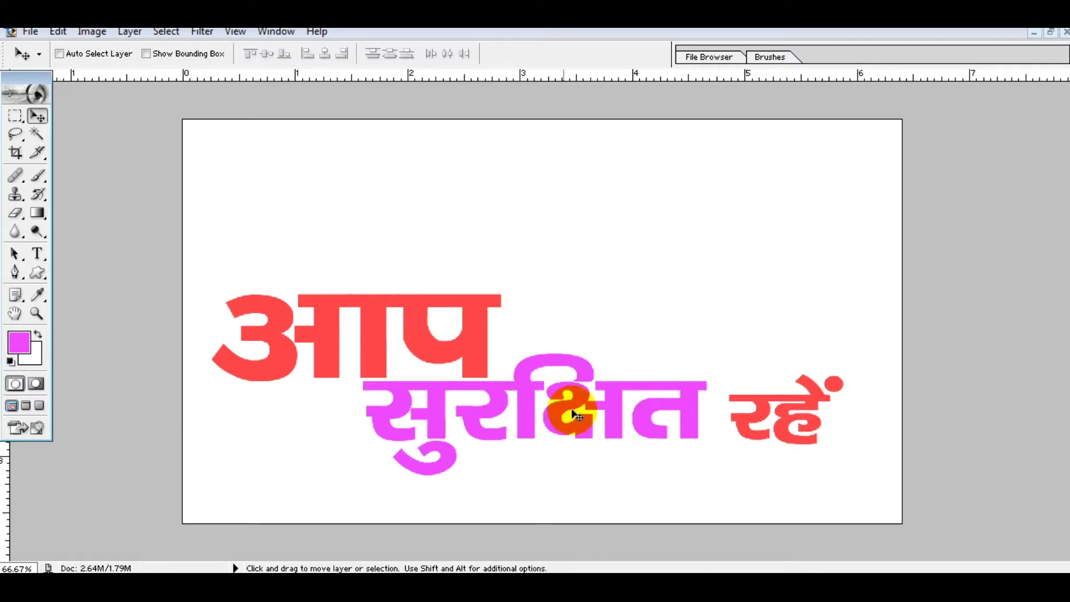
- Set the सुरक्षित रहें line to BHARTIYA HINDI_112 after browsing neighbouring Hindi fonts
{"action": "left_click", "coordinate": [37, 254]}
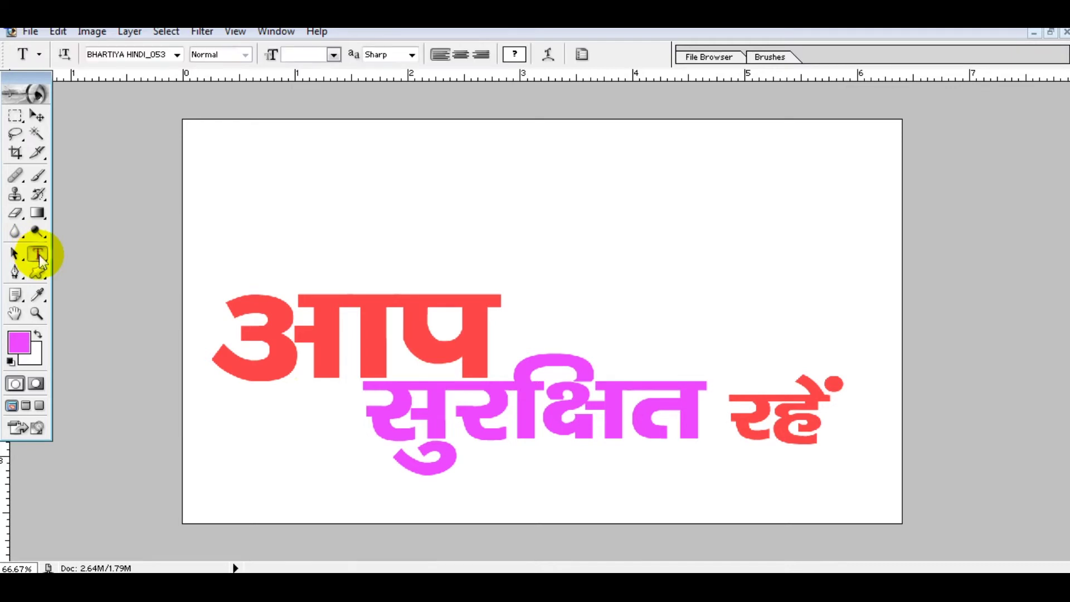
{"action": "left_click", "coordinate": [613, 420]}
{"action": "key", "text": "ctrl+a"}
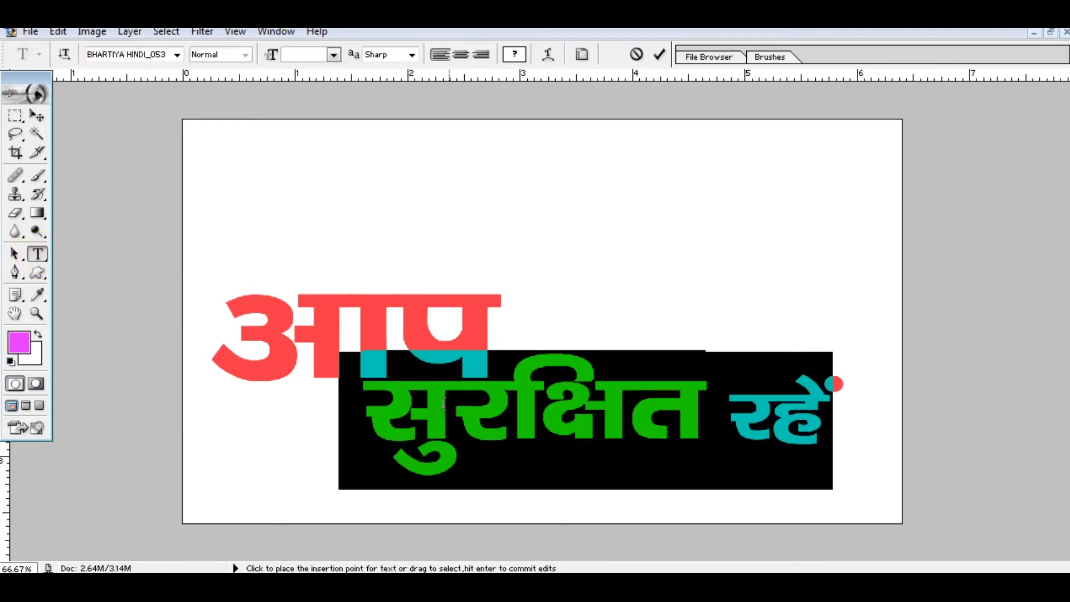
{"action": "left_click", "coordinate": [140, 57]}
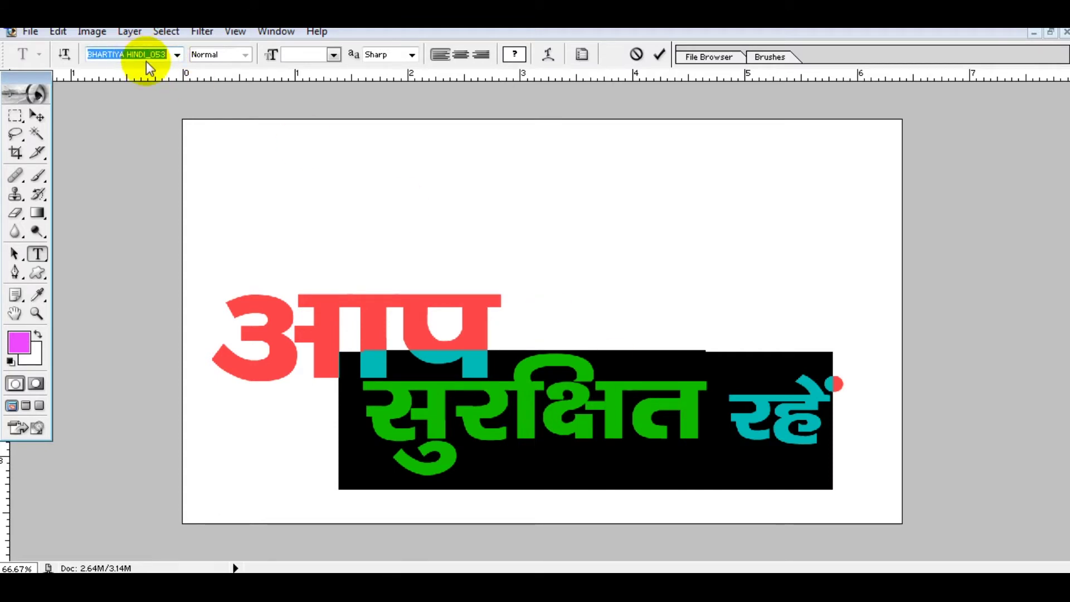
{"action": "key", "text": "Down"}
{"action": "key", "text": "Down"}
{"action": "key", "text": "Down"}
{"action": "key", "text": "Up"}
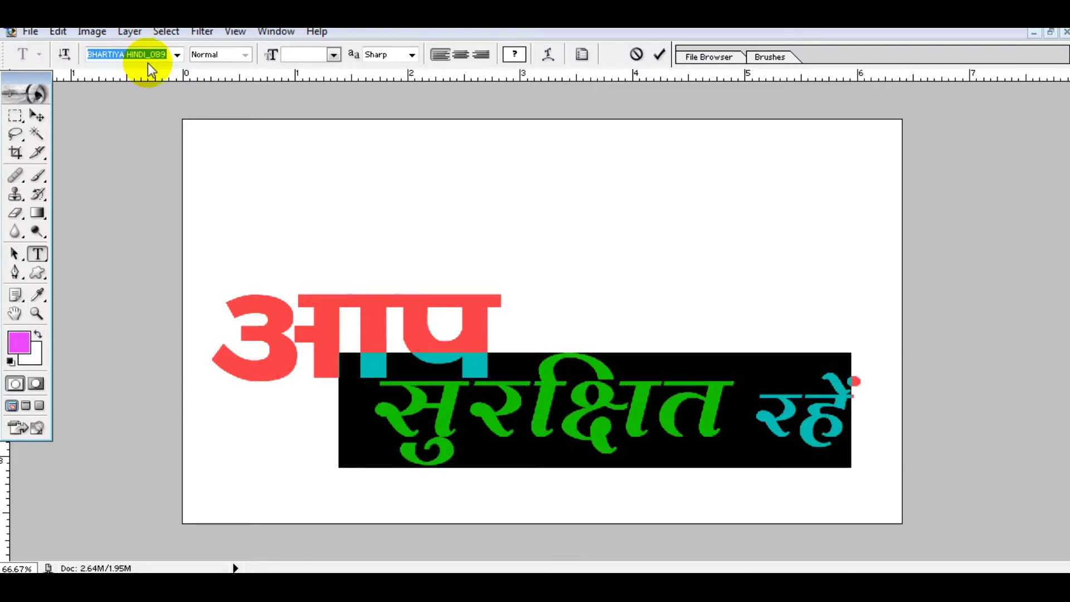
{"action": "key", "text": "Down"}
{"action": "key", "text": "Down"}
{"action": "key", "text": "Up"}
{"action": "key", "text": "Up"}
{"action": "key", "text": "Up"}
{"action": "key", "text": "Up"}
{"action": "key", "text": "Up"}
{"action": "key", "text": "Up"}
{"action": "key", "text": "Up"}
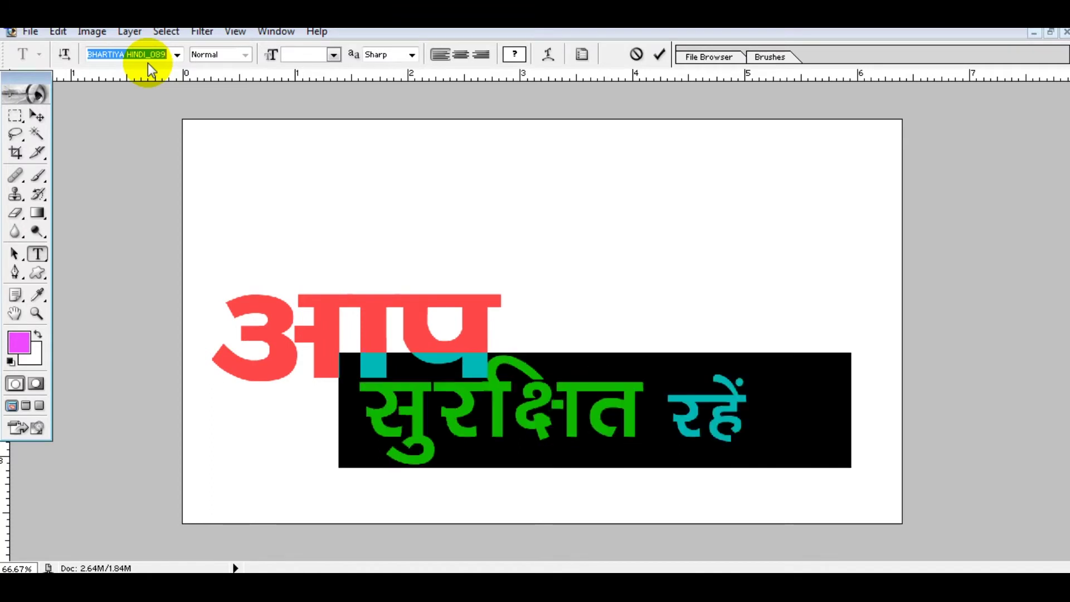
{"action": "key", "text": "Up"}
{"action": "key", "text": "Up"}
{"action": "key", "text": "Down"}
{"action": "key", "text": "Down"}
{"action": "key", "text": "Down"}
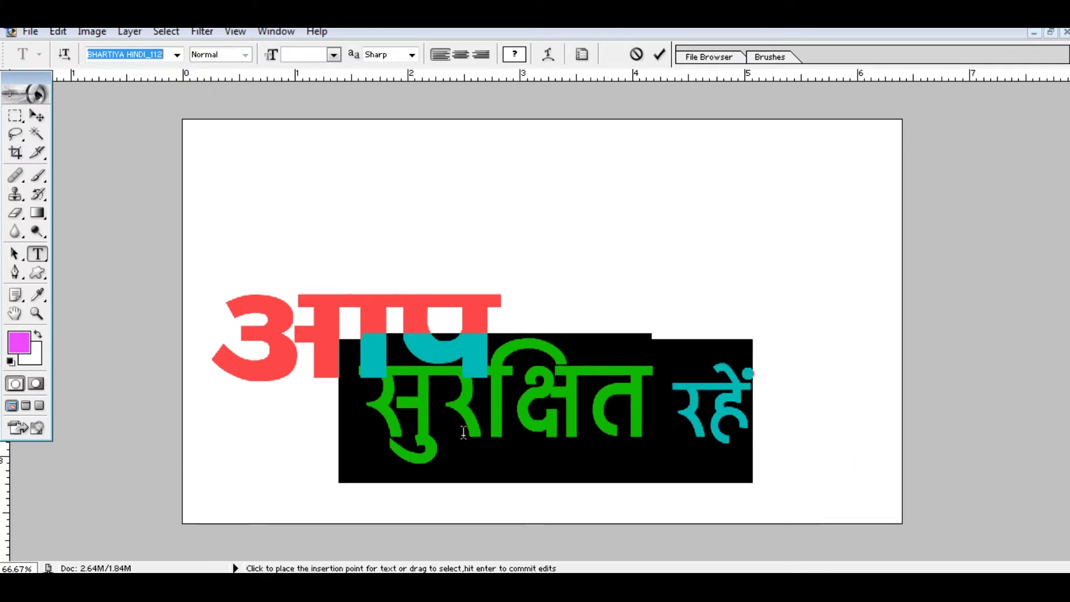
{"action": "left_click", "coordinate": [35, 117]}
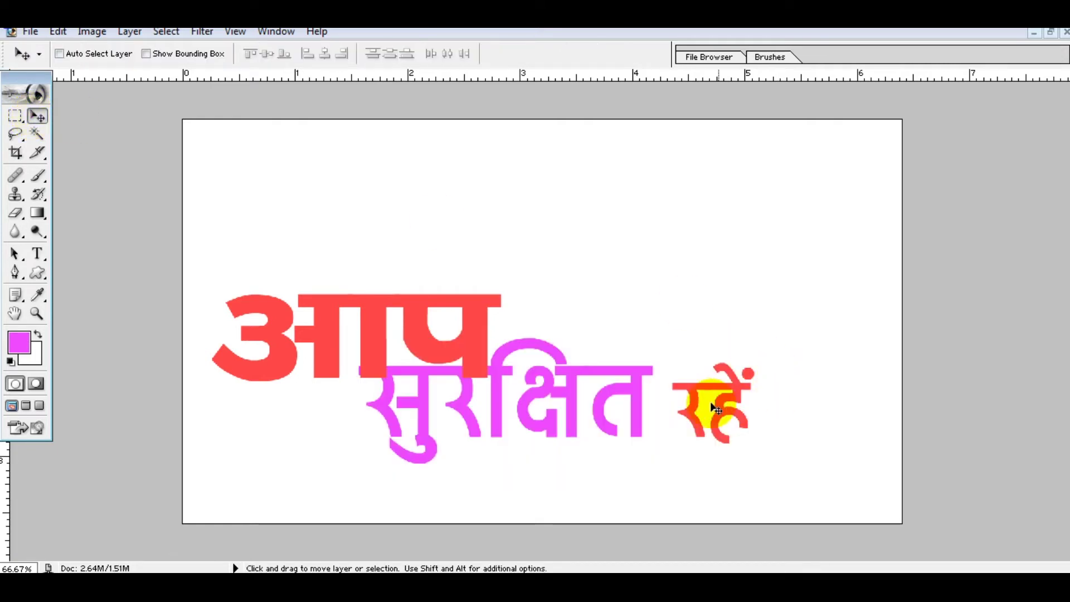
- Move the सुरक्षित रहें line down and scale it to about 82%
{"action": "mouse_move", "coordinate": [676, 383]}
{"action": "left_mouse_down"}
{"action": "mouse_move", "coordinate": [699, 414]}
{"action": "mouse_move", "coordinate": [675, 412]}
{"action": "left_mouse_up"}
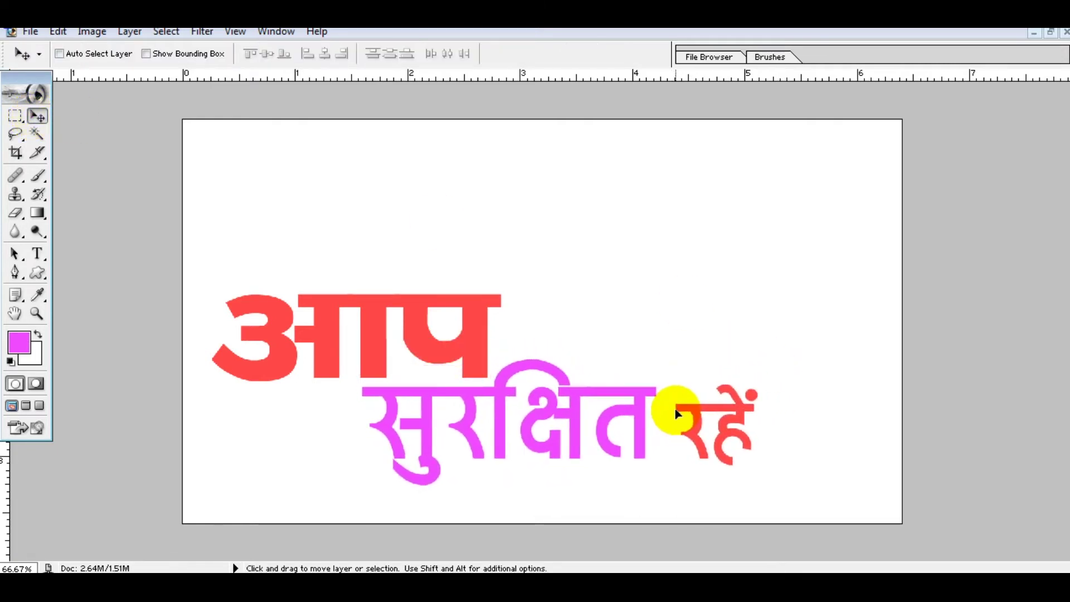
{"action": "key", "text": "ctrl+t"}
{"action": "left_click_drag", "start_coordinate": [755, 363], "coordinate": [721, 379]}
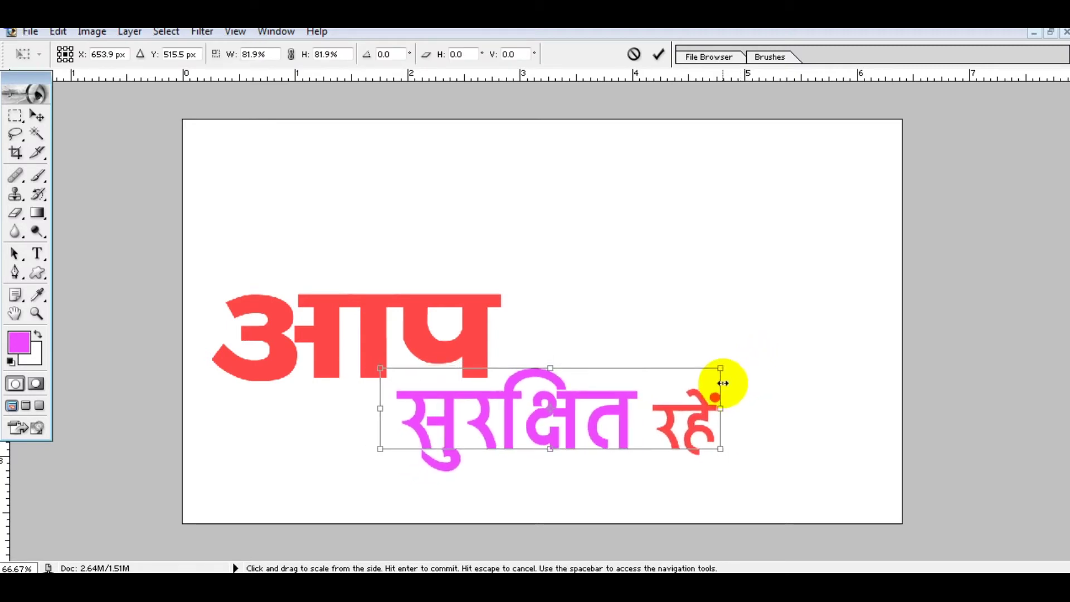
{"action": "key", "text": "Return"}
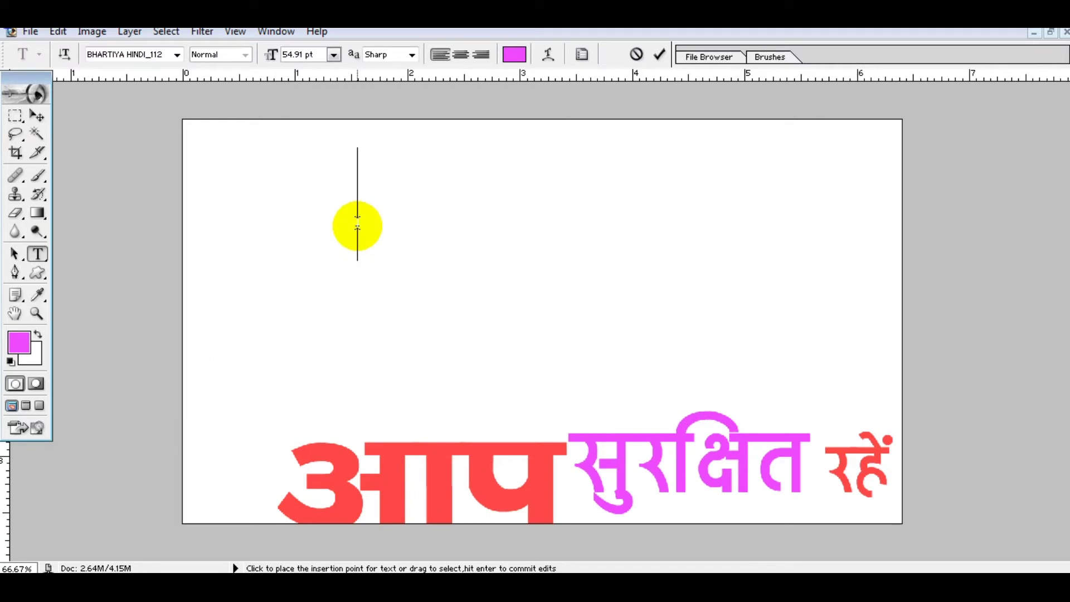
- Type the Hindi line 'आप कहां के रहने वालें हैं।' near the top of the canvas
{"action": "left_click", "coordinate": [355, 222]}
{"action": "type", "text": "हकिहि"}
{"action": "key", "text": "ctrl+a"}
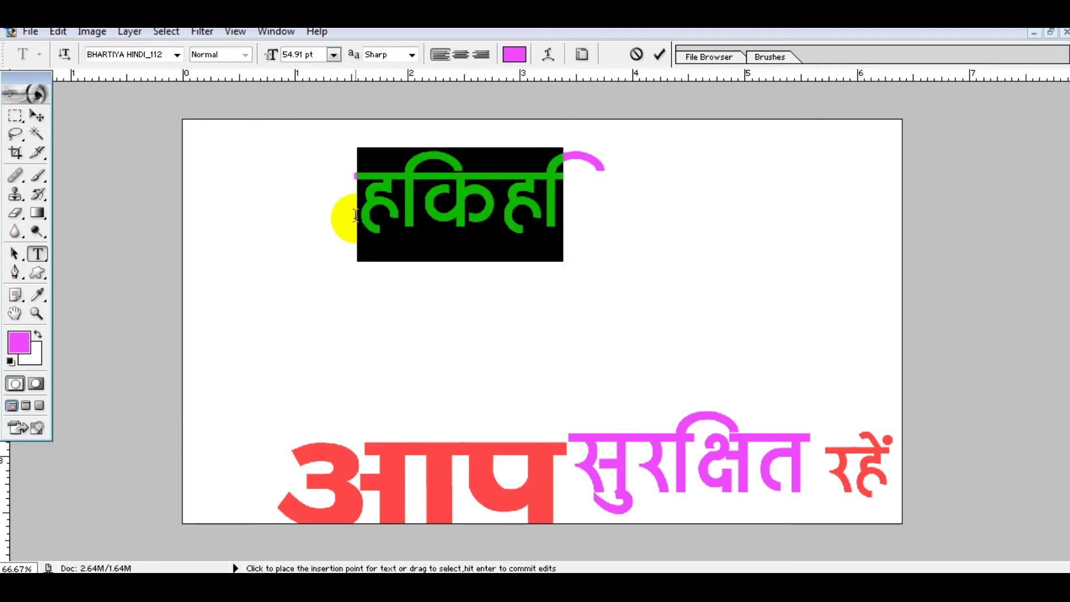
{"action": "type", "text": "अापक"}
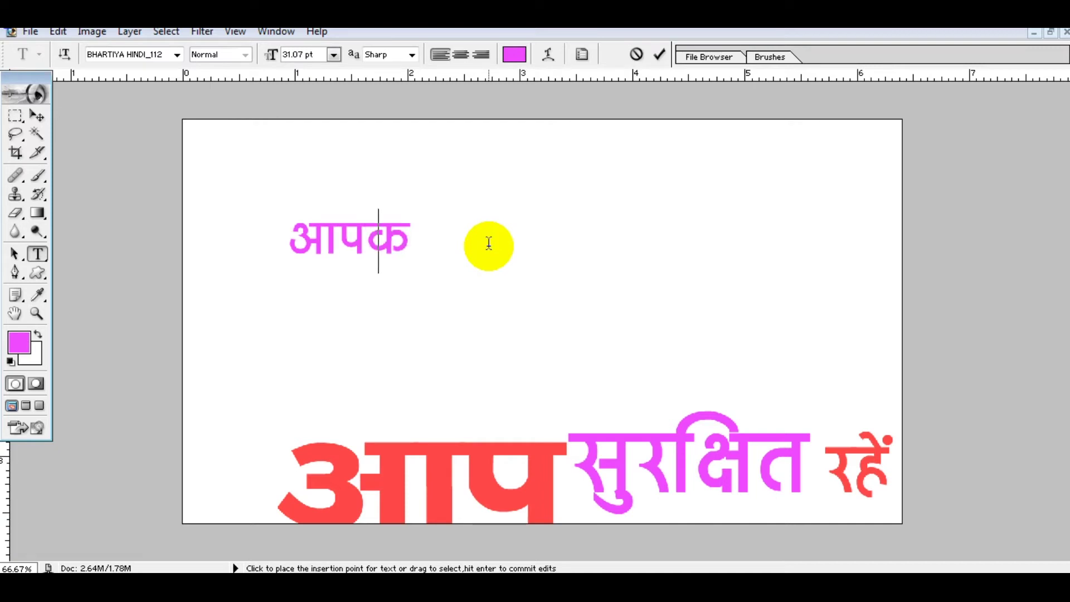
{"action": "key", "text": "BackSpace"}
{"action": "type", "text": "का"}
{"action": "key", "text": "BackSpace"}
{"action": "type", "text": "हां के रहने वा"}
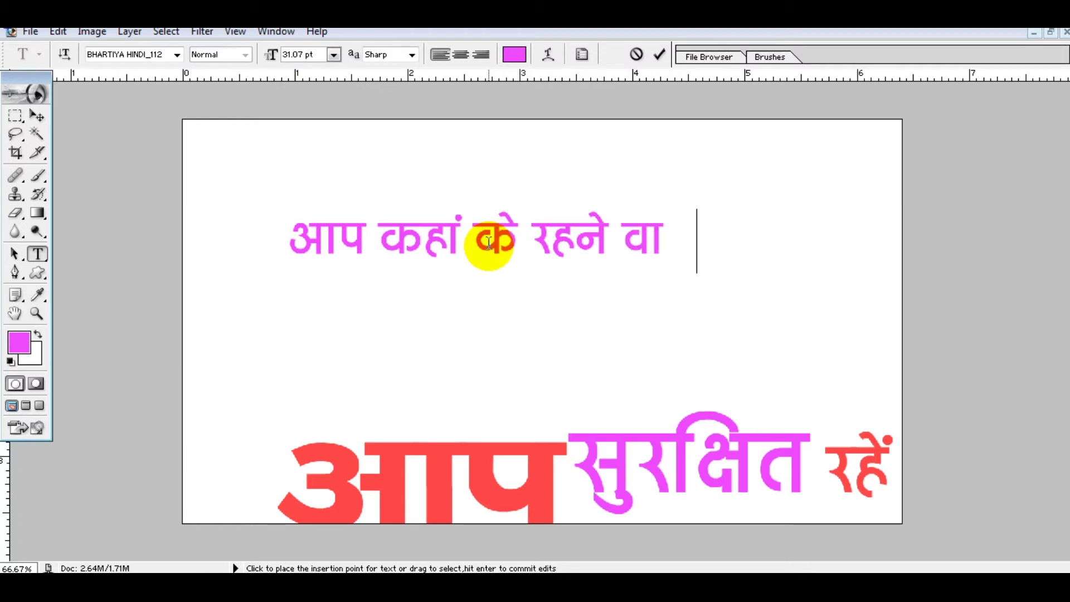
{"action": "type", "text": "लें हैं"}
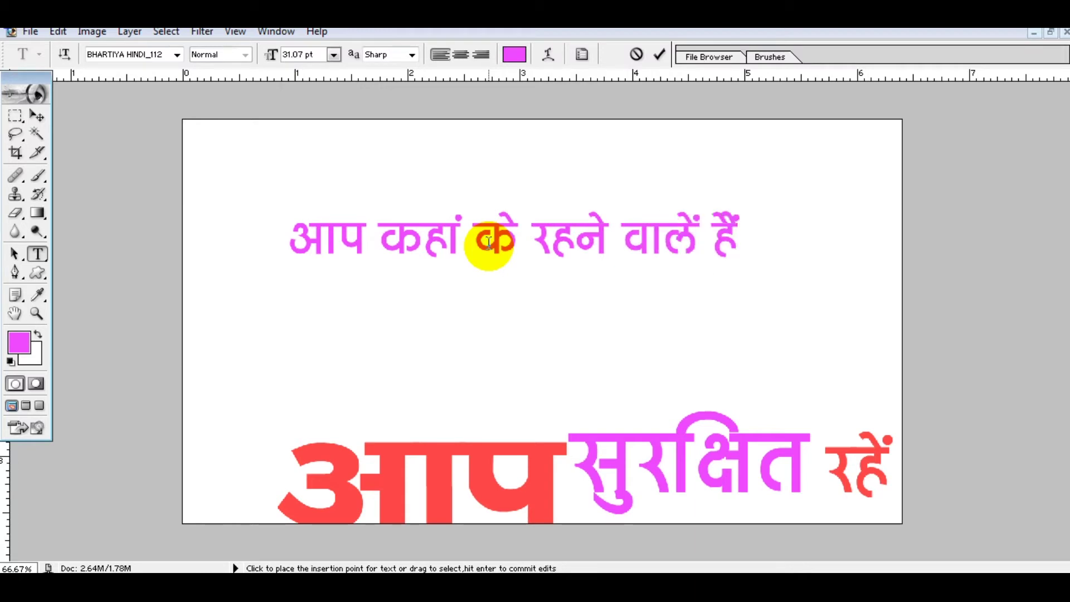
{"action": "key", "text": "ctrl+Return"}
- Drag the new pink line slightly right to centre it
{"action": "key", "text": "v"}
{"action": "mouse_move", "coordinate": [534, 243]}
{"action": "left_mouse_down"}
{"action": "mouse_move", "coordinate": [563, 251]}
{"action": "mouse_move", "coordinate": [557, 239]}
{"action": "left_mouse_up"}
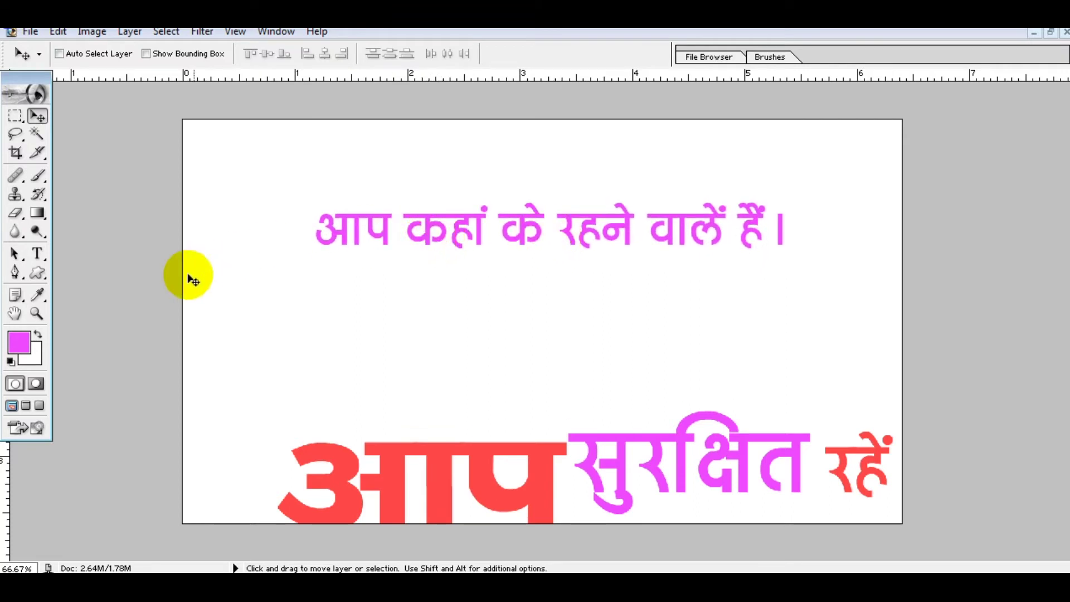
{"action": "left_click", "coordinate": [38, 254]}
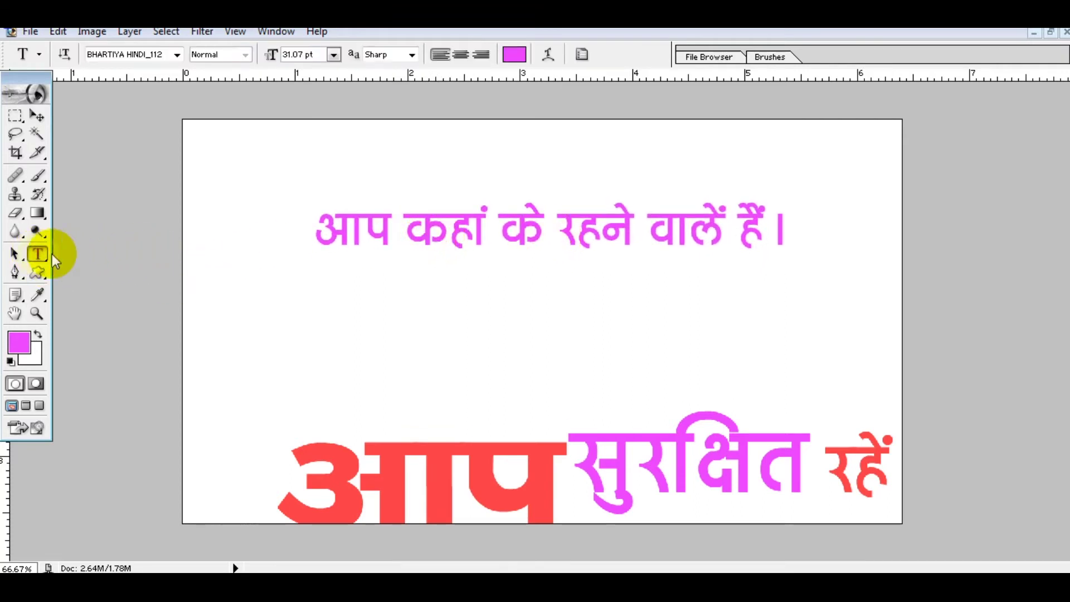
- Select the pink line's text and choose the Arc style in Warp Text
{"action": "left_click", "coordinate": [467, 237]}
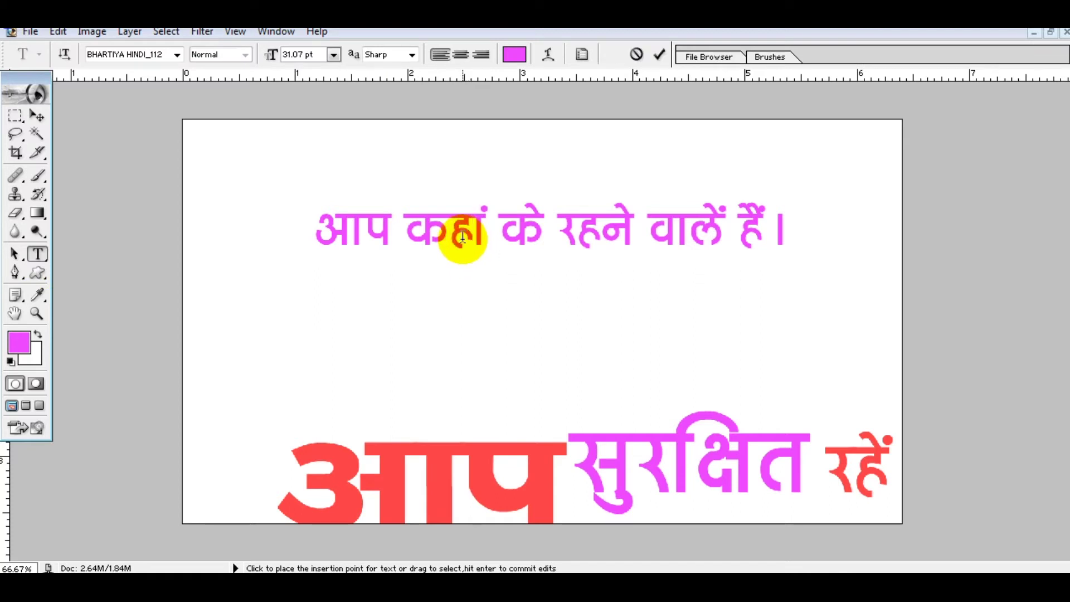
{"action": "key", "text": "ctrl+a"}
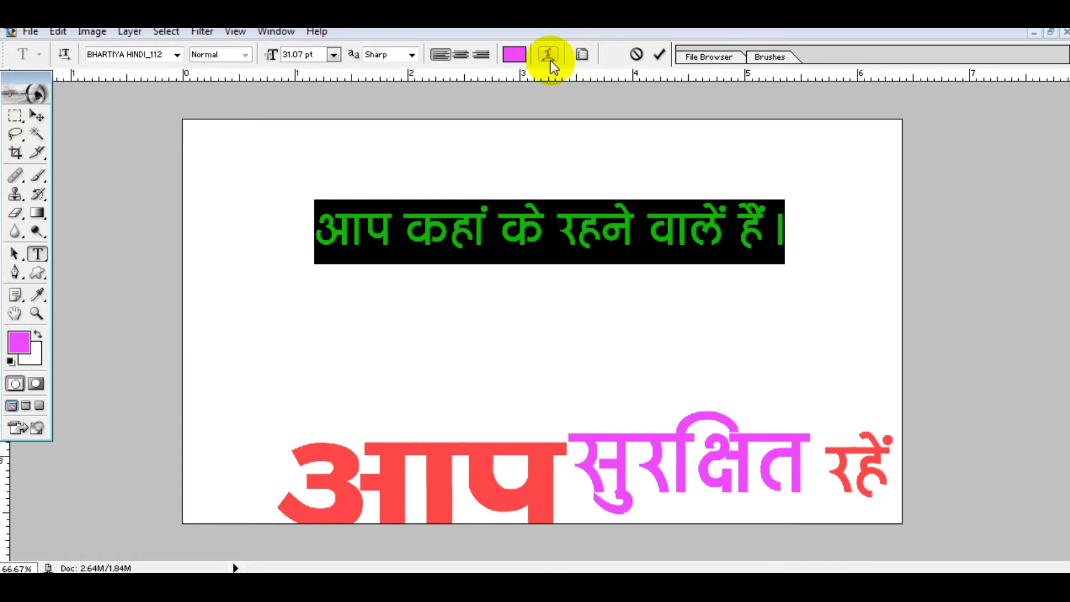
{"action": "left_click", "coordinate": [551, 59]}
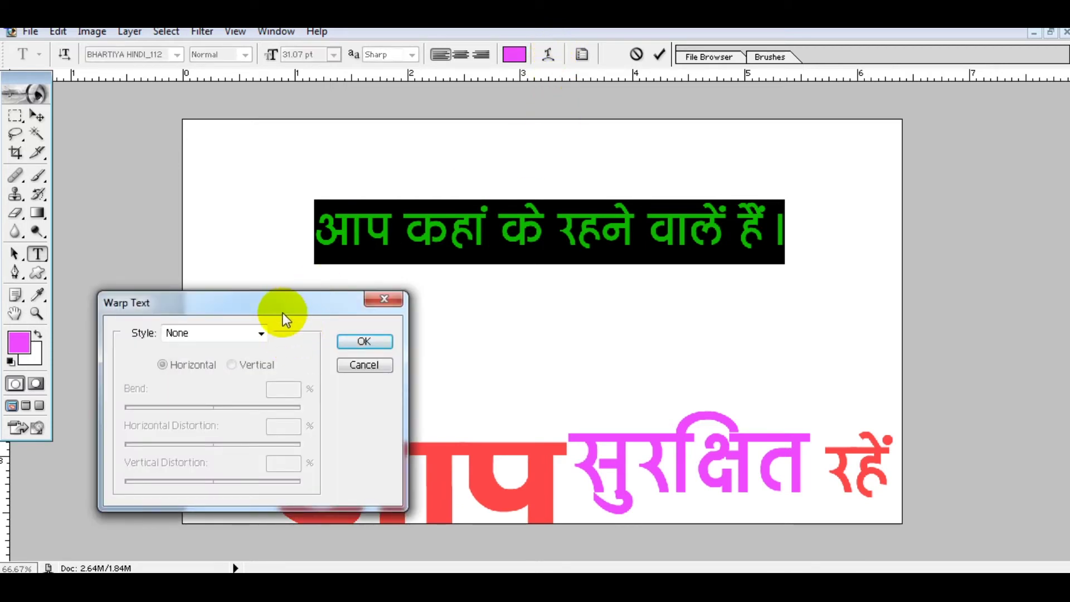
{"action": "left_click_drag", "start_coordinate": [288, 322], "coordinate": [563, 332]}
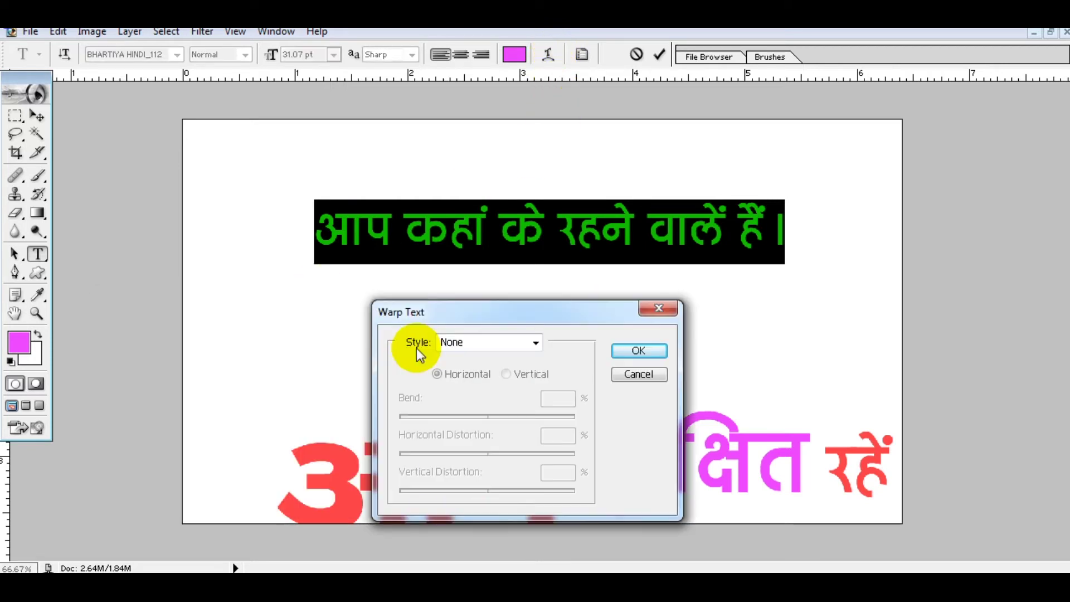
{"action": "left_click", "coordinate": [463, 343]}
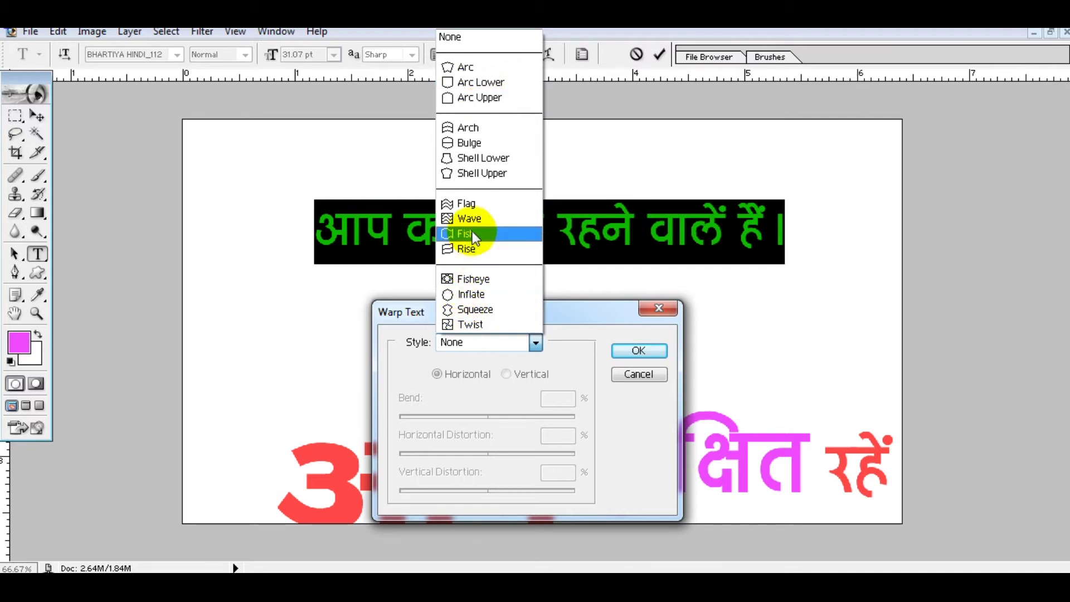
{"action": "left_click", "coordinate": [474, 68]}
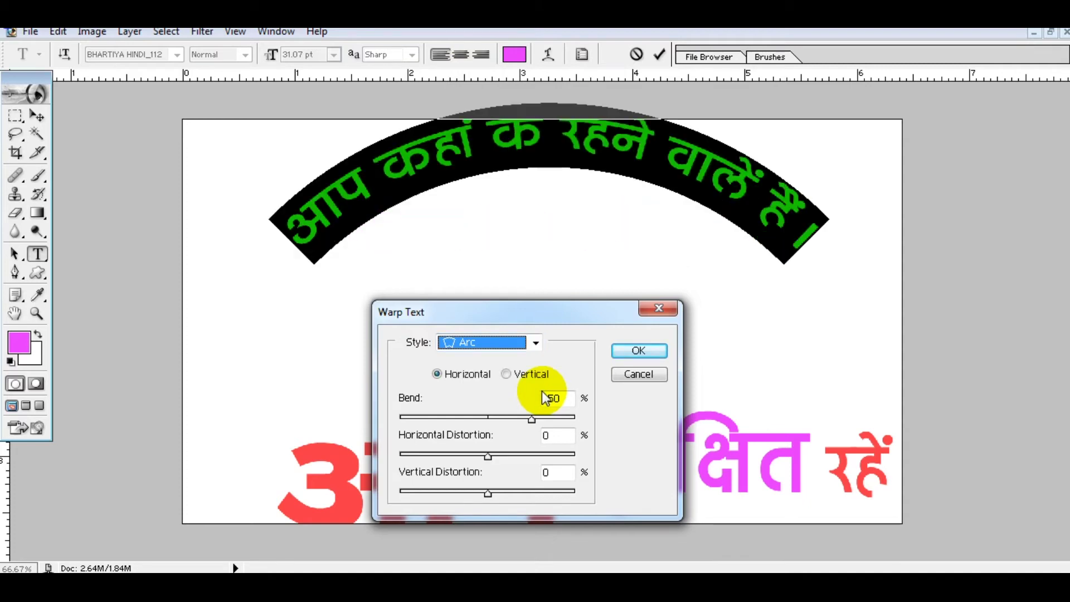
- Lower the Arc bend, then reset the warp to None
{"action": "mouse_move", "coordinate": [531, 418]}
{"action": "left_mouse_down"}
{"action": "mouse_move", "coordinate": [510, 418]}
{"action": "mouse_move", "coordinate": [581, 419]}
{"action": "left_mouse_up"}
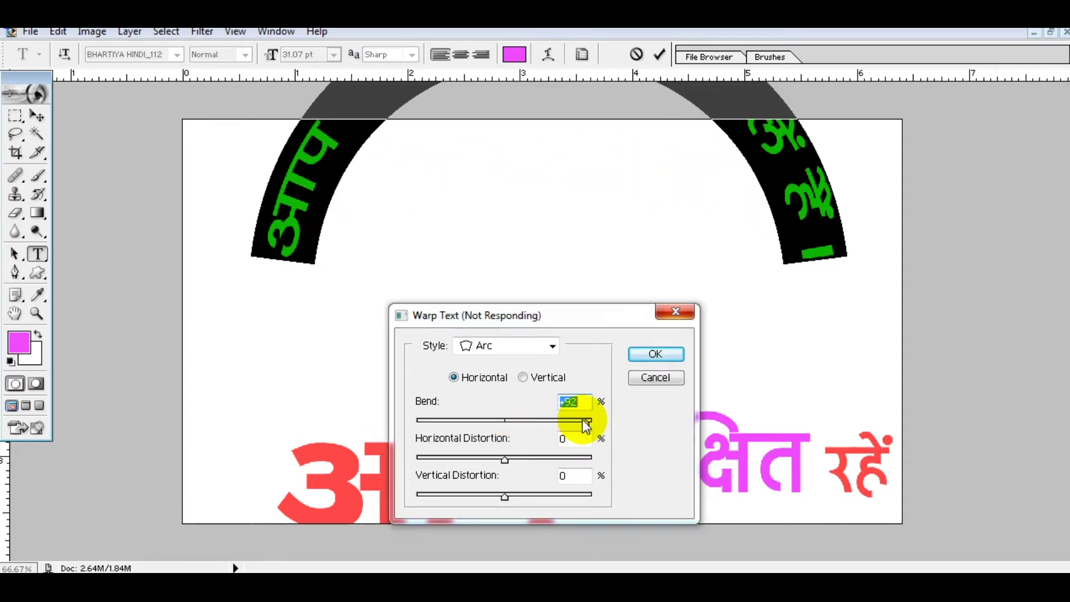
{"action": "mouse_move", "coordinate": [554, 424]}
{"action": "left_mouse_down"}
{"action": "mouse_move", "coordinate": [426, 416]}
{"action": "mouse_move", "coordinate": [436, 416]}
{"action": "left_mouse_up"}
{"action": "mouse_move", "coordinate": [439, 320]}
{"action": "left_mouse_down"}
{"action": "mouse_move", "coordinate": [589, 483]}
{"action": "mouse_move", "coordinate": [643, 221]}
{"action": "left_mouse_up"}
- Choose the Flag warp style and adjust its bend and horizontal distortion
{"action": "left_click", "coordinate": [641, 248]}
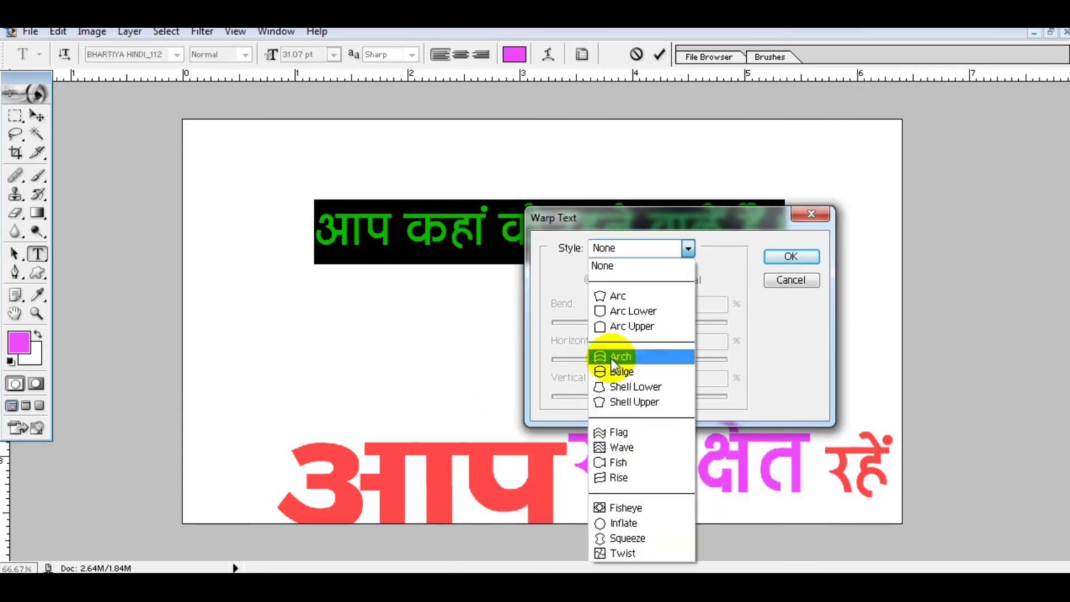
{"action": "left_click", "coordinate": [618, 432]}
{"action": "mouse_move", "coordinate": [646, 218]}
{"action": "left_mouse_down"}
{"action": "mouse_move", "coordinate": [433, 374]}
{"action": "mouse_move", "coordinate": [403, 383]}
{"action": "left_mouse_up"}
{"action": "mouse_move", "coordinate": [353, 489]}
{"action": "left_mouse_down"}
{"action": "mouse_move", "coordinate": [336, 489]}
{"action": "mouse_move", "coordinate": [450, 489]}
{"action": "mouse_move", "coordinate": [391, 502]}
{"action": "mouse_move", "coordinate": [341, 490]}
{"action": "mouse_move", "coordinate": [413, 531]}
{"action": "mouse_move", "coordinate": [443, 531]}
{"action": "mouse_move", "coordinate": [344, 527]}
{"action": "left_mouse_up"}
{"action": "left_click", "coordinate": [336, 525]}
- Apply the Flag warp and add a Stroke layer style to the pink line
{"action": "key", "text": "Return"}
{"action": "key", "text": "v"}
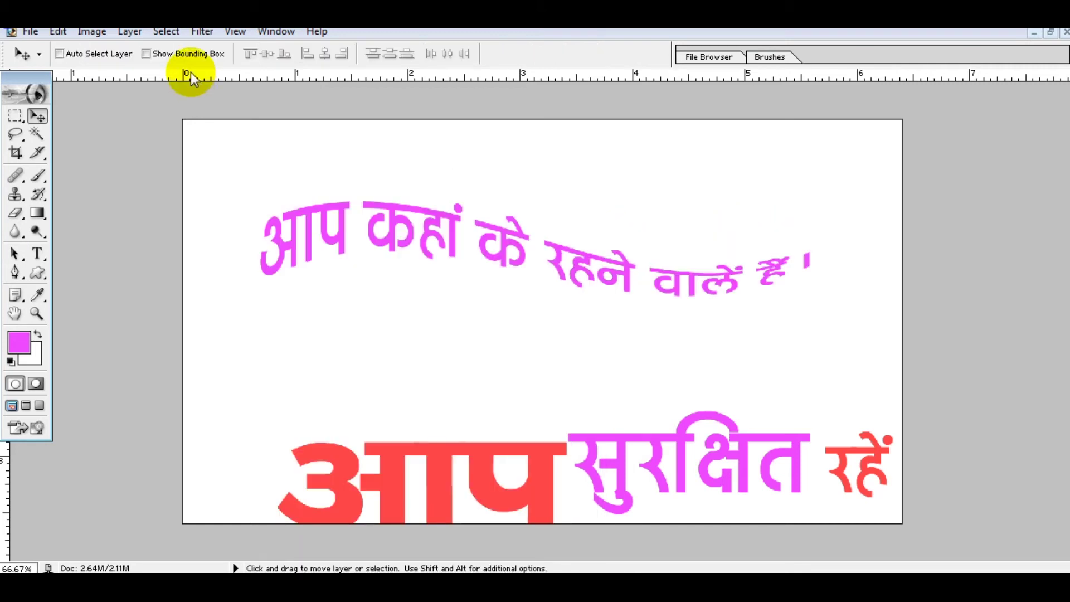
{"action": "left_click", "coordinate": [130, 32]}
{"action": "mouse_move", "coordinate": [165, 132]}
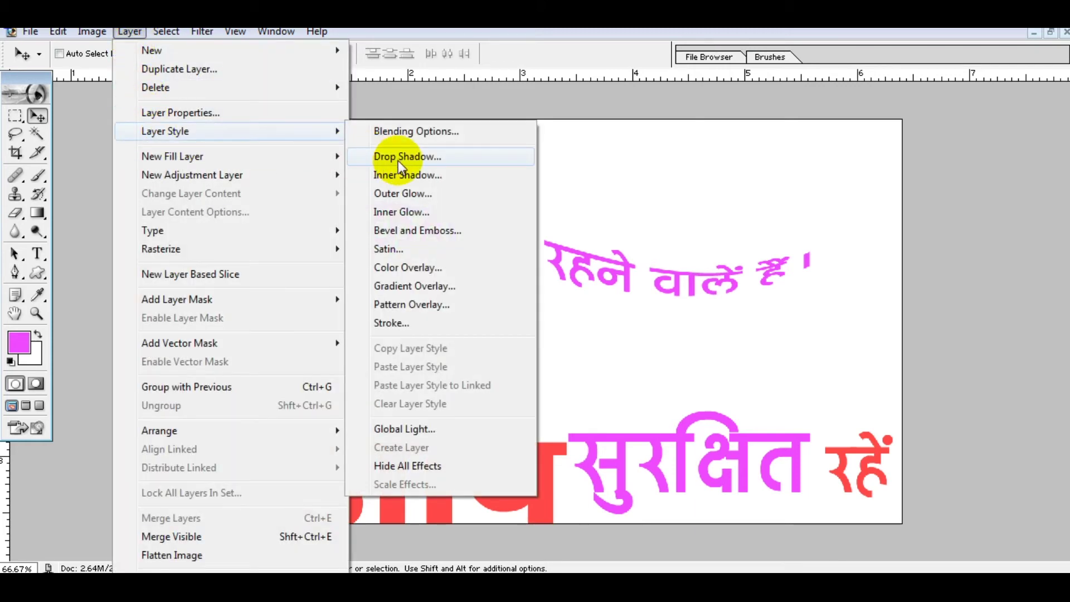
{"action": "left_click", "coordinate": [399, 323]}
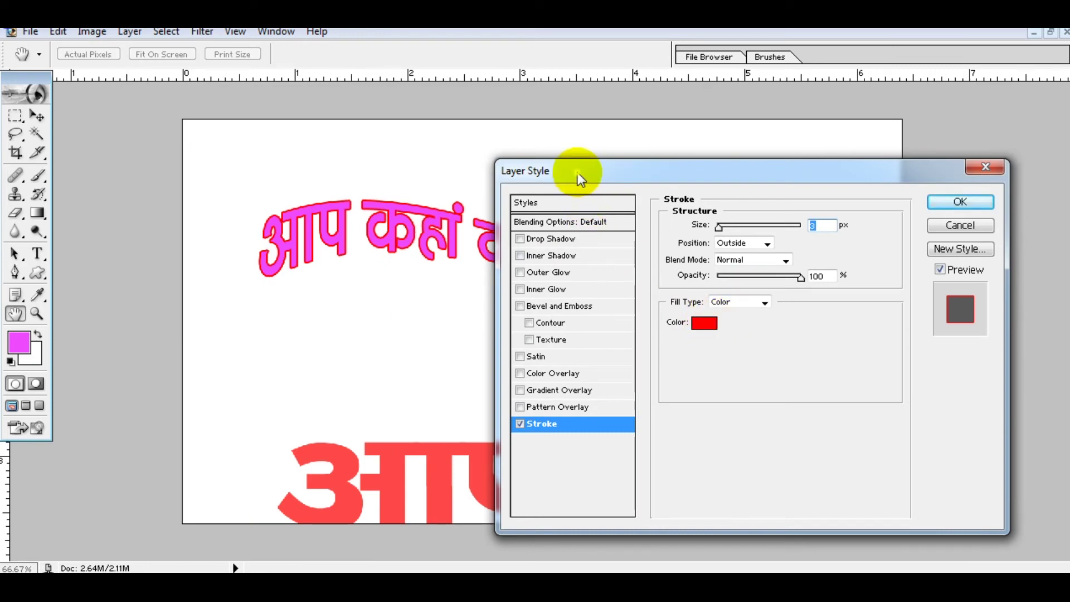
{"action": "left_click_drag", "start_coordinate": [578, 172], "coordinate": [606, 194]}
- Make the stroke bright yellow, then nudge the outlined line slightly right
{"action": "left_click", "coordinate": [732, 348]}
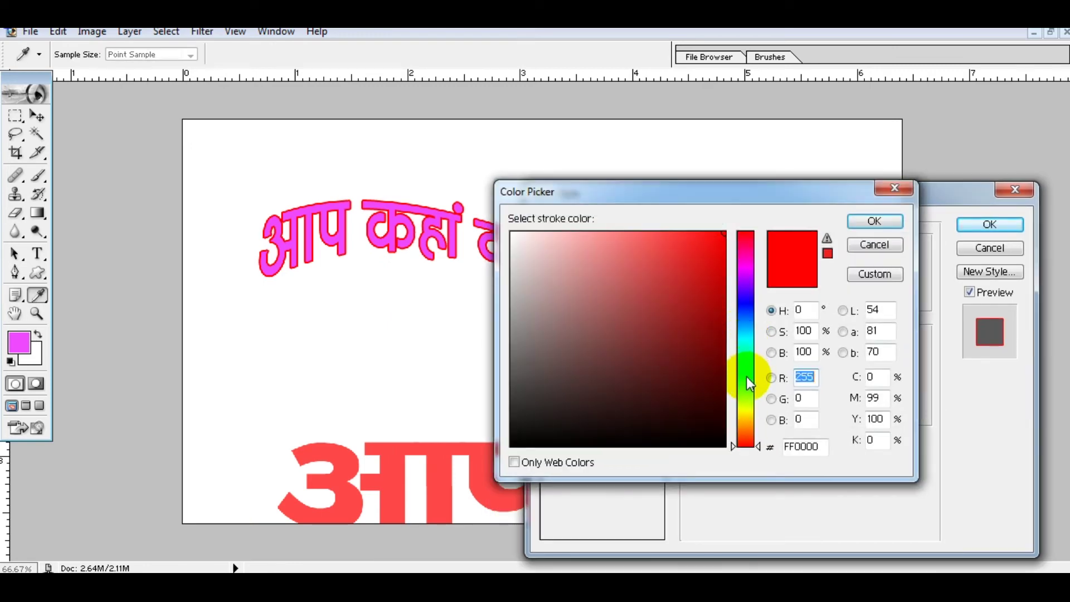
{"action": "left_click_drag", "start_coordinate": [923, 339], "coordinate": [923, 368]}
{"action": "left_click_drag", "start_coordinate": [867, 335], "coordinate": [856, 279]}
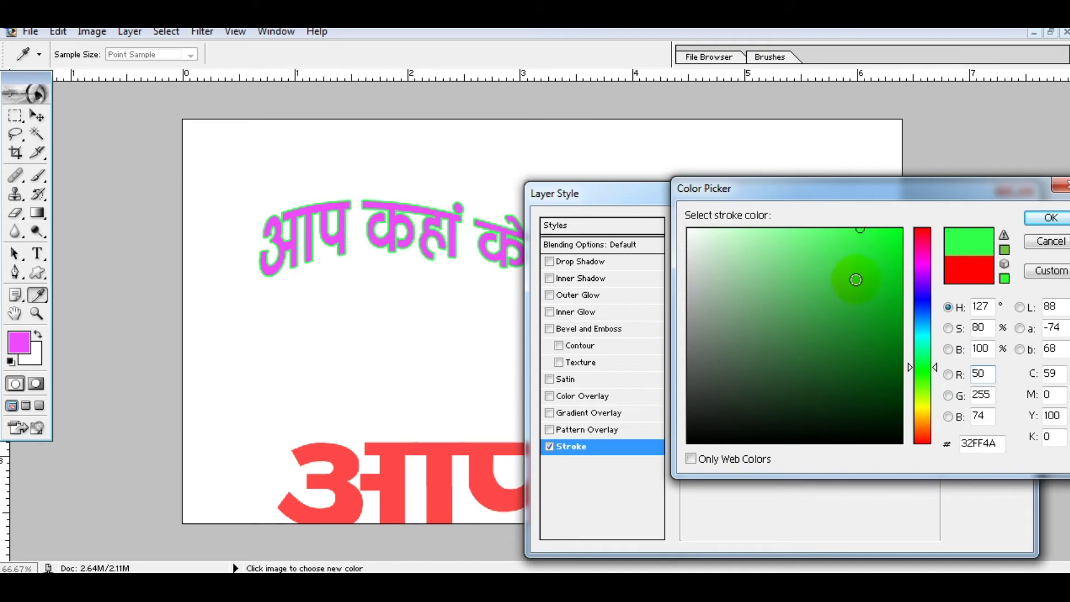
{"action": "left_click", "coordinate": [1052, 218]}
{"action": "left_click", "coordinate": [1008, 230]}
{"action": "key", "text": "v"}
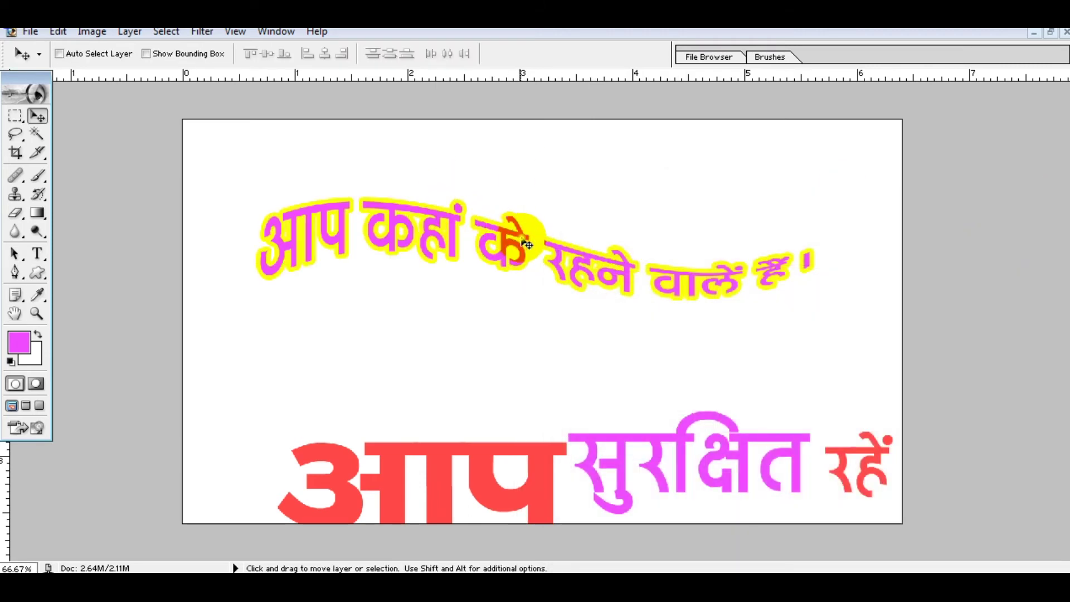
{"action": "left_click_drag", "start_coordinate": [520, 241], "coordinate": [539, 238]}
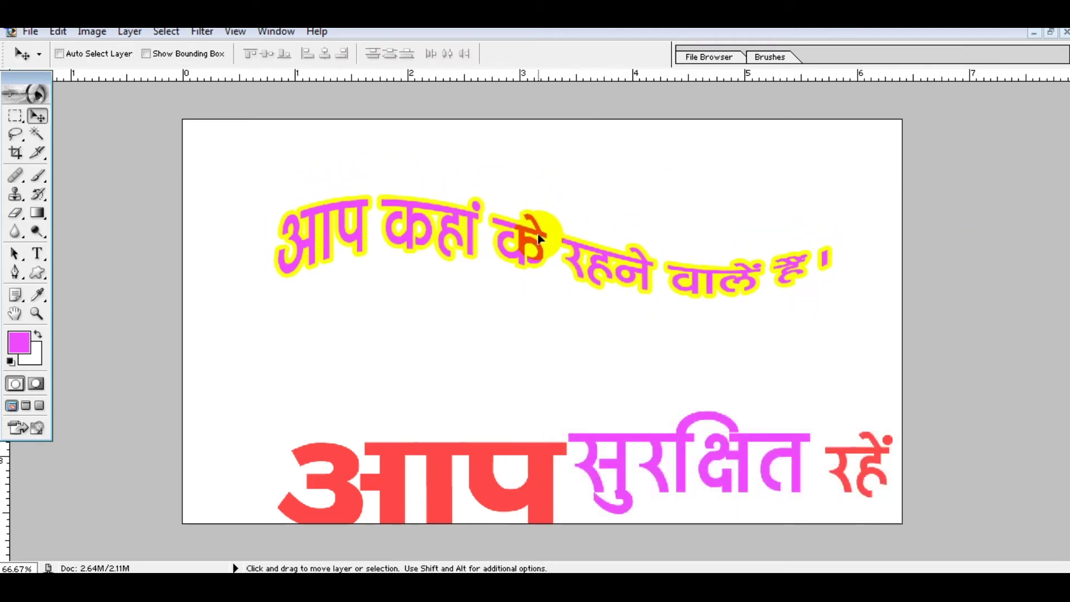
- Add black 'How are you' text in the Impact font and nudge it left
{"action": "key", "text": "ctrl+a"}
{"action": "left_click", "coordinate": [116, 58]}
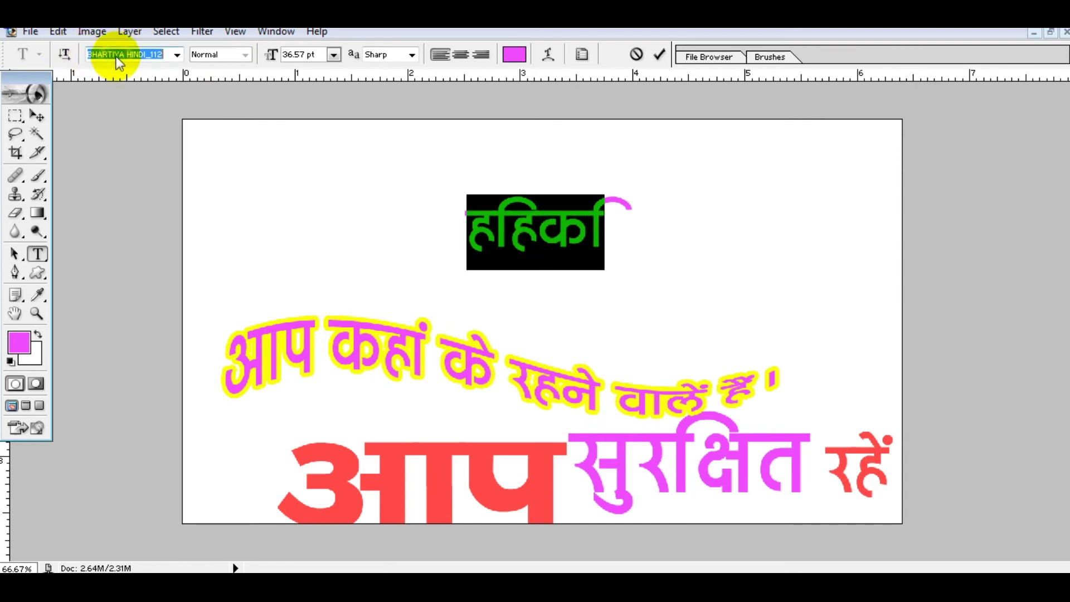
{"action": "type", "text": "Impact"}
{"action": "key", "text": "Return"}
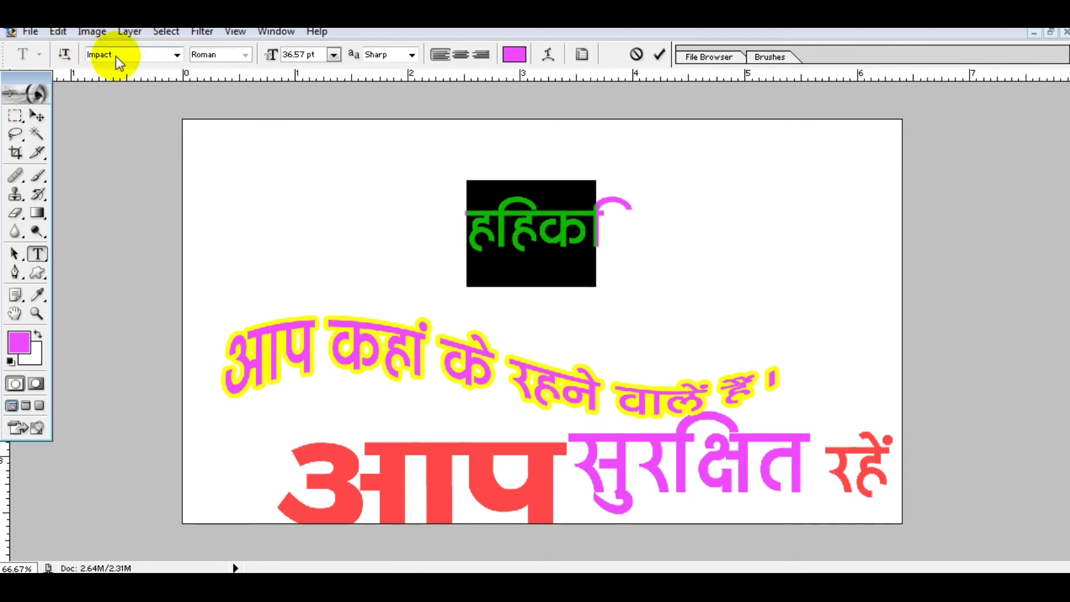
{"action": "type", "text": "How are you"}
{"action": "key", "text": "ctrl+Return"}
{"action": "left_click_drag", "start_coordinate": [640, 232], "coordinate": [626, 232]}
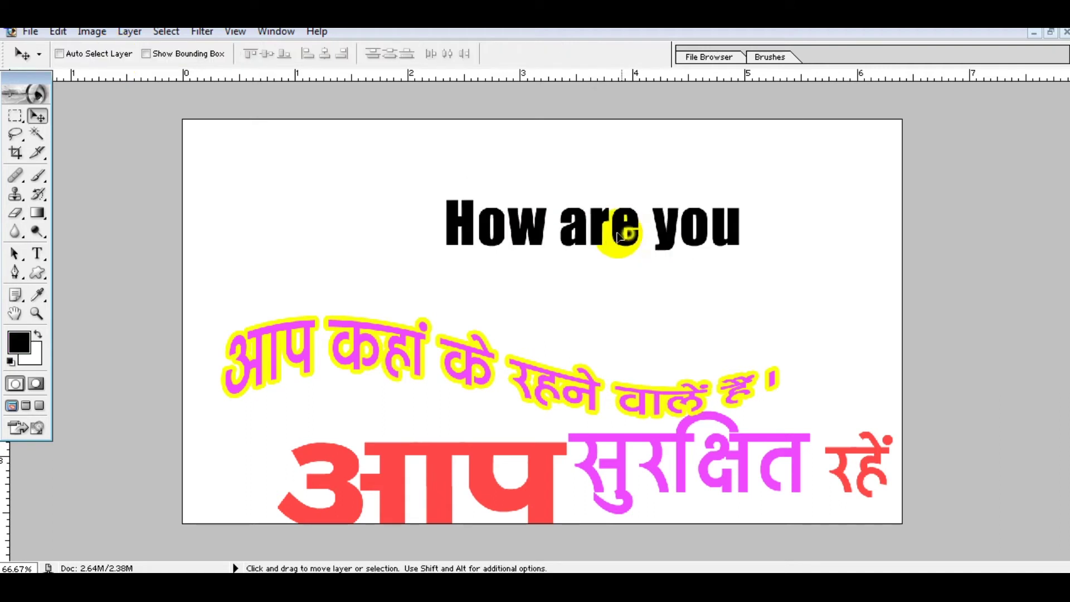
- Scale 'How are you' up so it stretches wider across the top
{"action": "key", "text": "ctrl+t"}
{"action": "left_click_drag", "start_coordinate": [724, 199], "coordinate": [795, 188]}
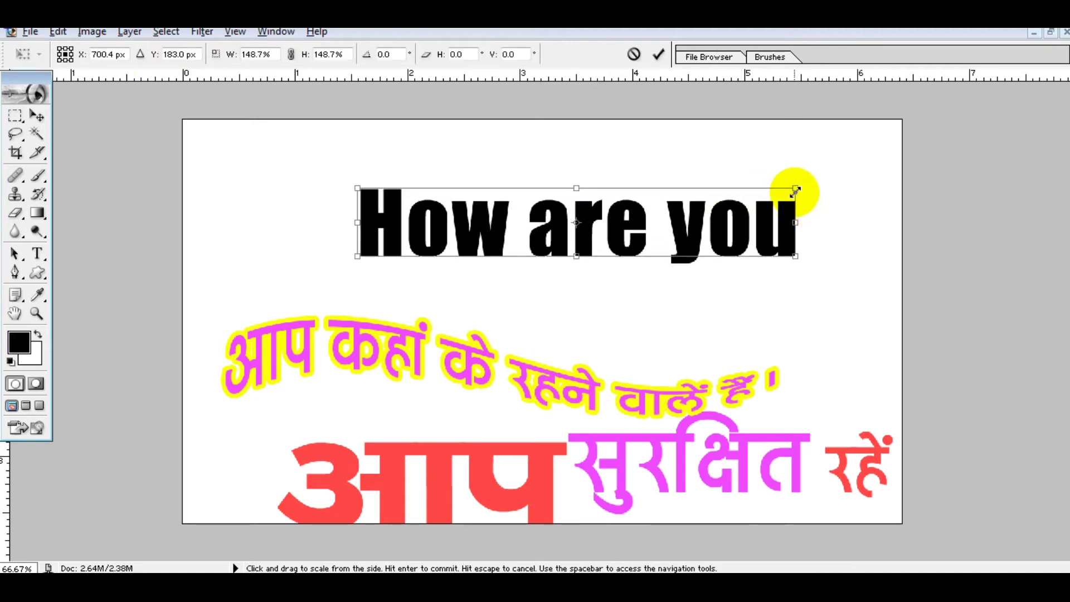
{"action": "key", "text": "Return"}
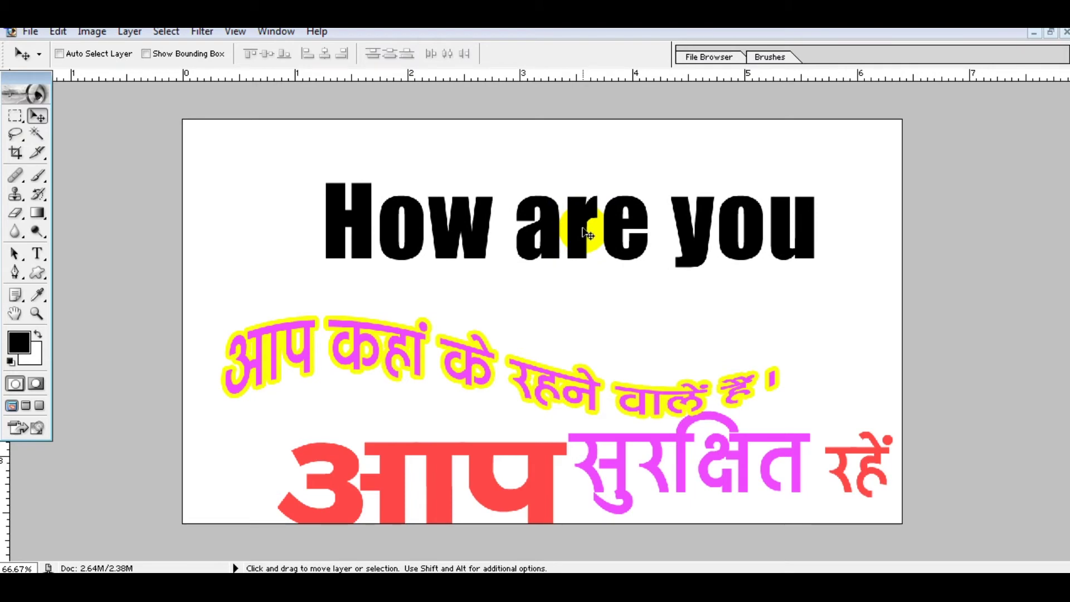
{"action": "left_click", "coordinate": [128, 32]}
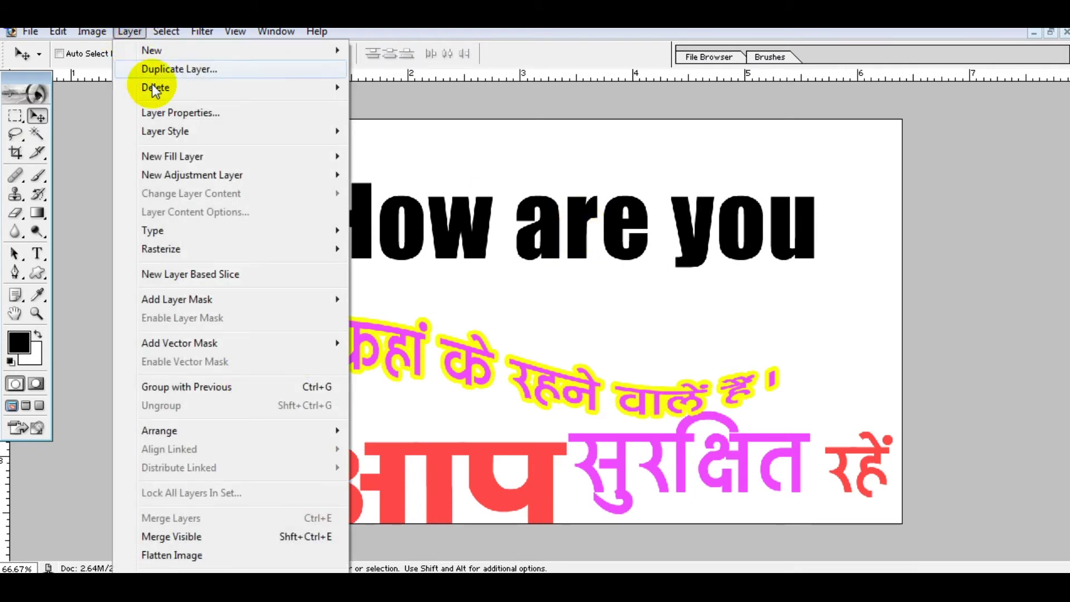
{"action": "mouse_move", "coordinate": [165, 131]}
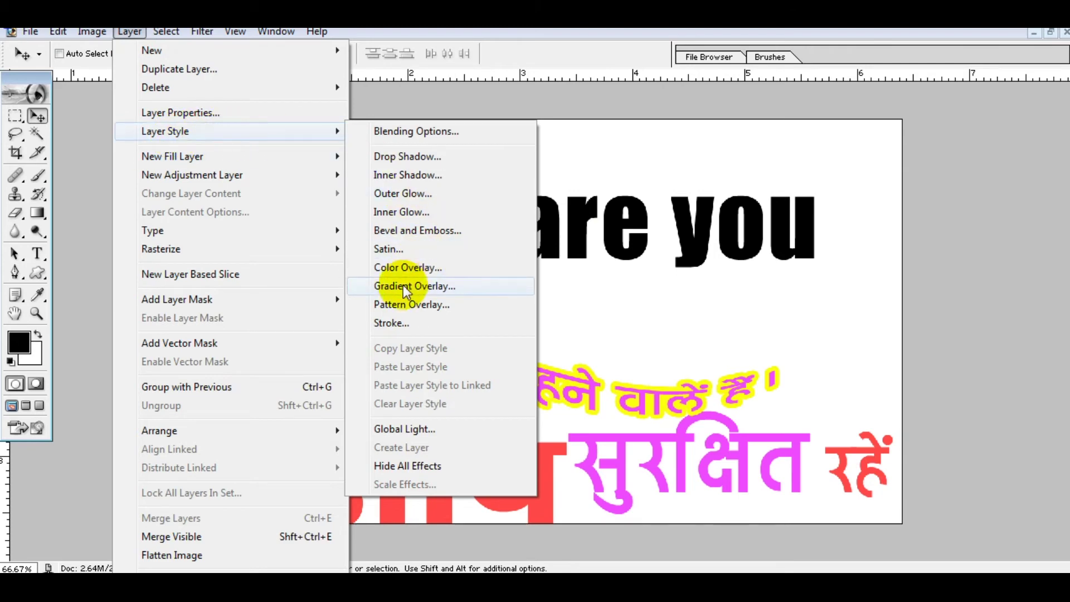
- Give 'How are you' a 78%-opacity black-to-white Gradient Overlay, then enlarge 'Hum Tum'
{"action": "left_click", "coordinate": [442, 292]}
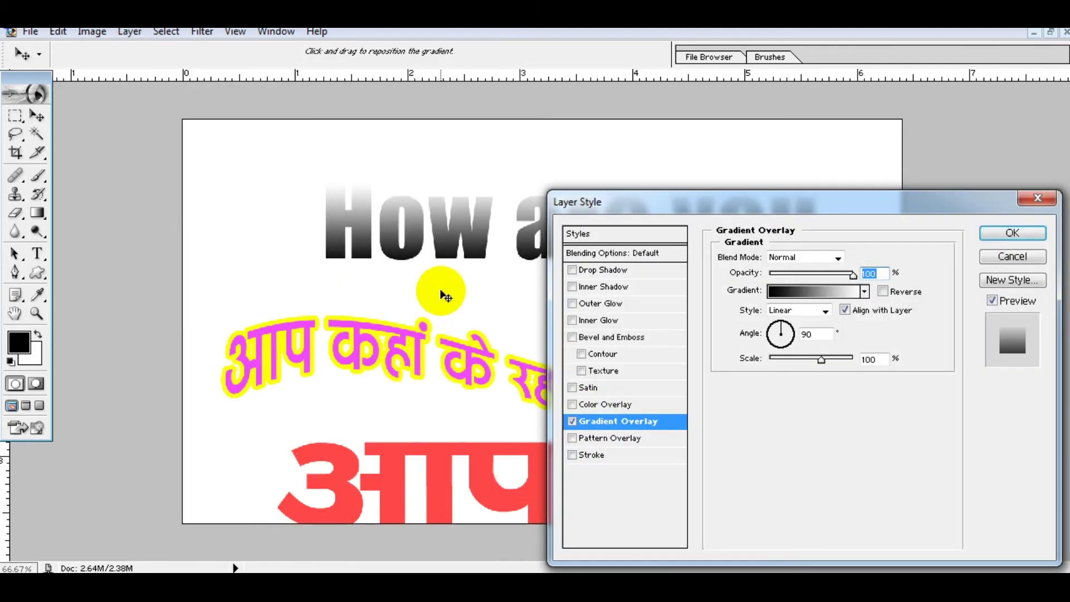
{"action": "mouse_move", "coordinate": [580, 202]}
{"action": "left_mouse_down"}
{"action": "mouse_move", "coordinate": [749, 323]}
{"action": "mouse_move", "coordinate": [751, 296]}
{"action": "left_mouse_up"}
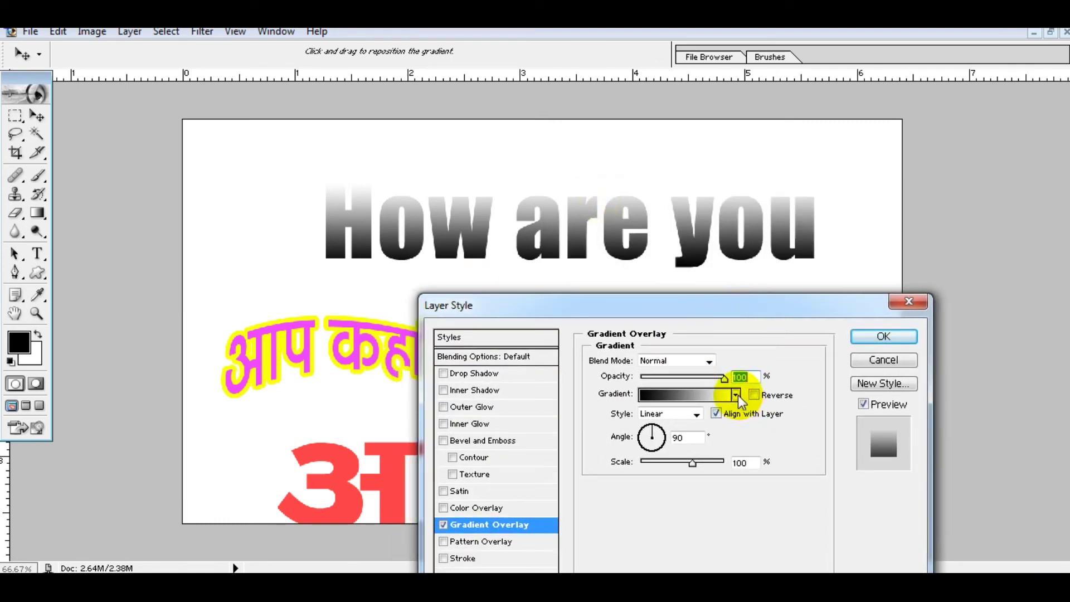
{"action": "left_click", "coordinate": [737, 395]}
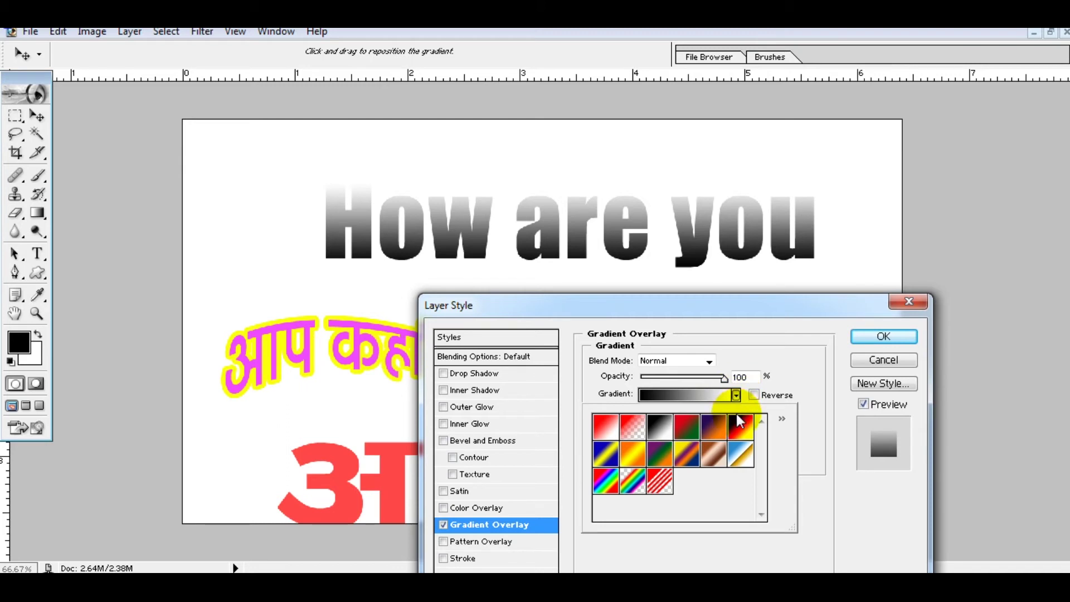
{"action": "left_click", "coordinate": [633, 453]}
{"action": "mouse_move", "coordinate": [724, 378]}
{"action": "left_mouse_down"}
{"action": "mouse_move", "coordinate": [666, 379]}
{"action": "mouse_move", "coordinate": [707, 380]}
{"action": "left_mouse_up"}
{"action": "left_click", "coordinate": [736, 395]}
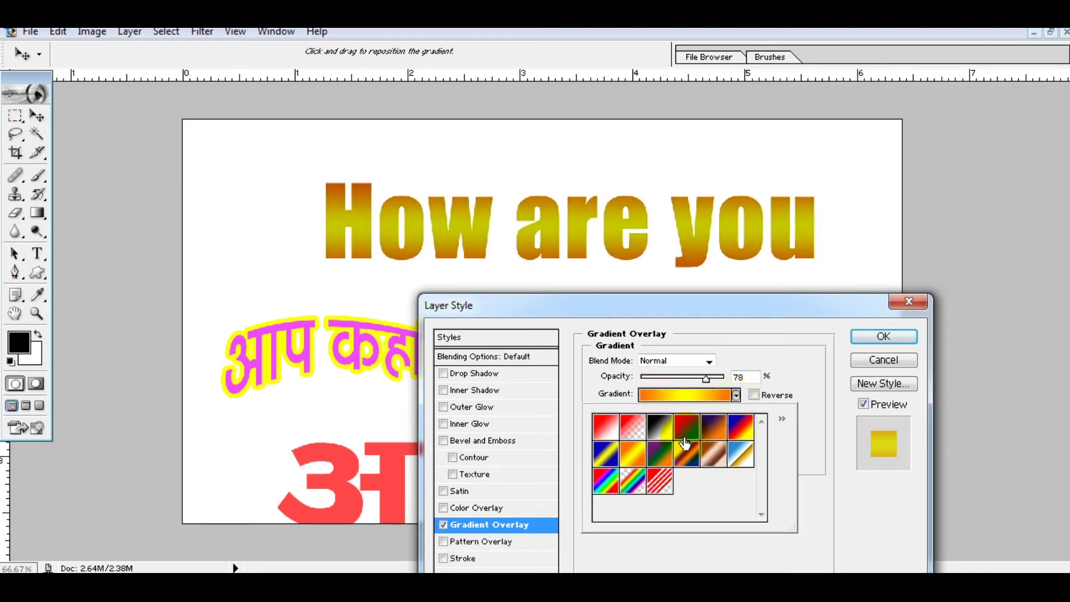
{"action": "left_click", "coordinate": [660, 428]}
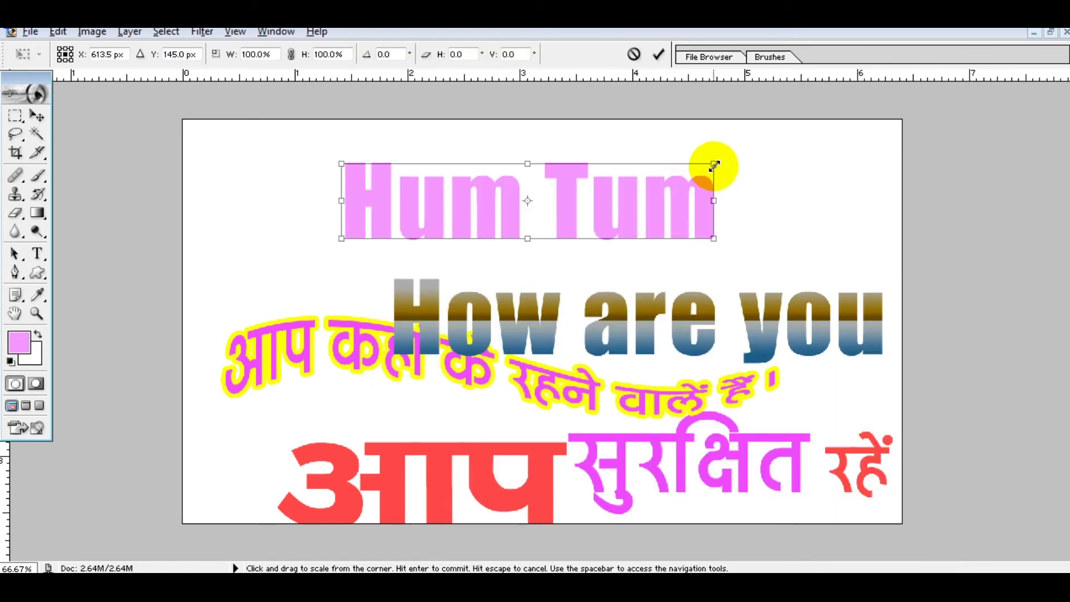
{"action": "left_click_drag", "start_coordinate": [713, 162], "coordinate": [748, 167]}
{"action": "key", "text": "Return"}
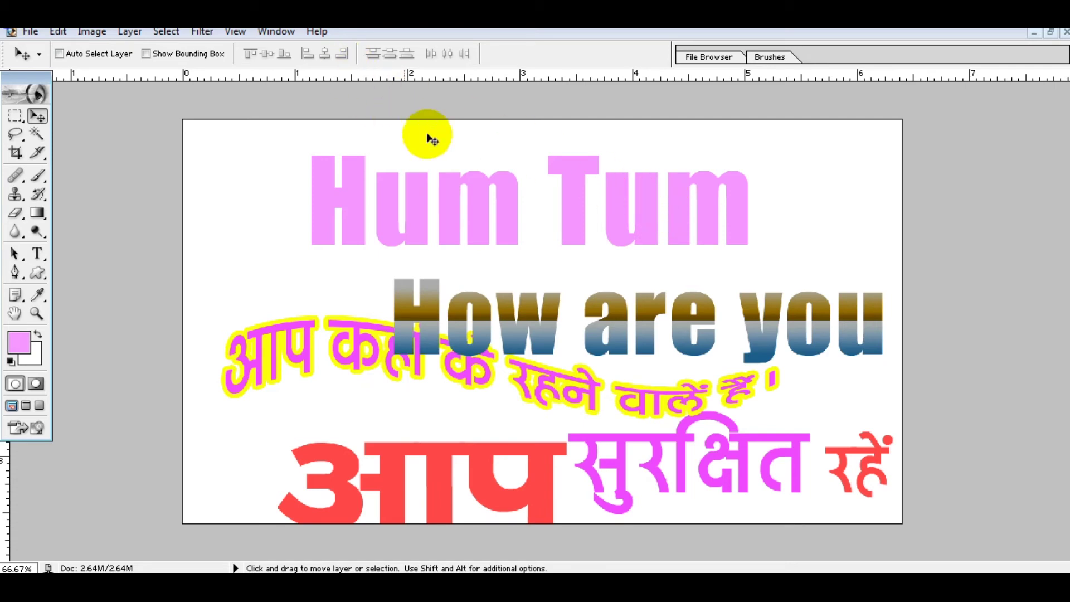
- Nudge 'Hum Tum' up-left, rasterize it, and apply the Stylize > Wind filter
{"action": "key", "text": "shift+Left"}
{"action": "key", "text": "shift+Up"}
{"action": "left_click", "coordinate": [202, 31]}
{"action": "mouse_move", "coordinate": [229, 304]}
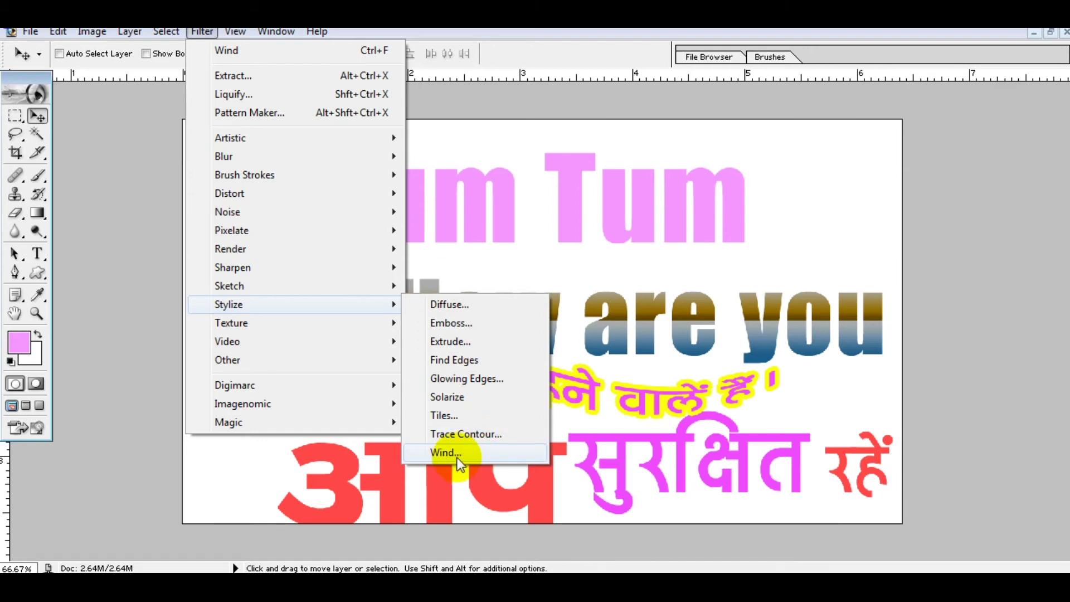
{"action": "left_click", "coordinate": [446, 452]}
{"action": "left_click_drag", "start_coordinate": [571, 298], "coordinate": [570, 302]}
{"action": "left_click", "coordinate": [523, 377]}
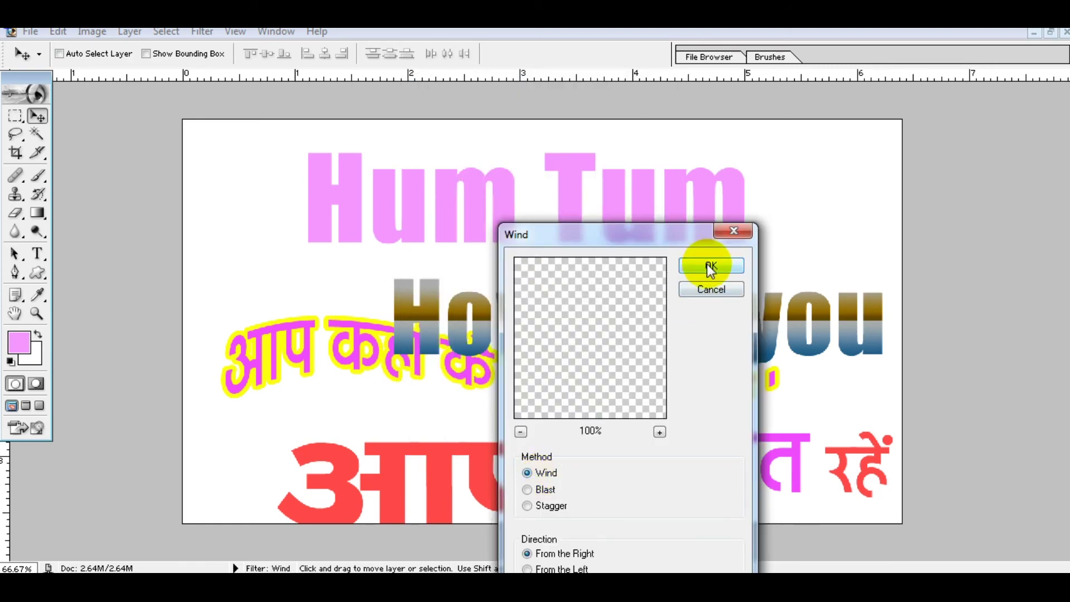
{"action": "left_click", "coordinate": [711, 267]}
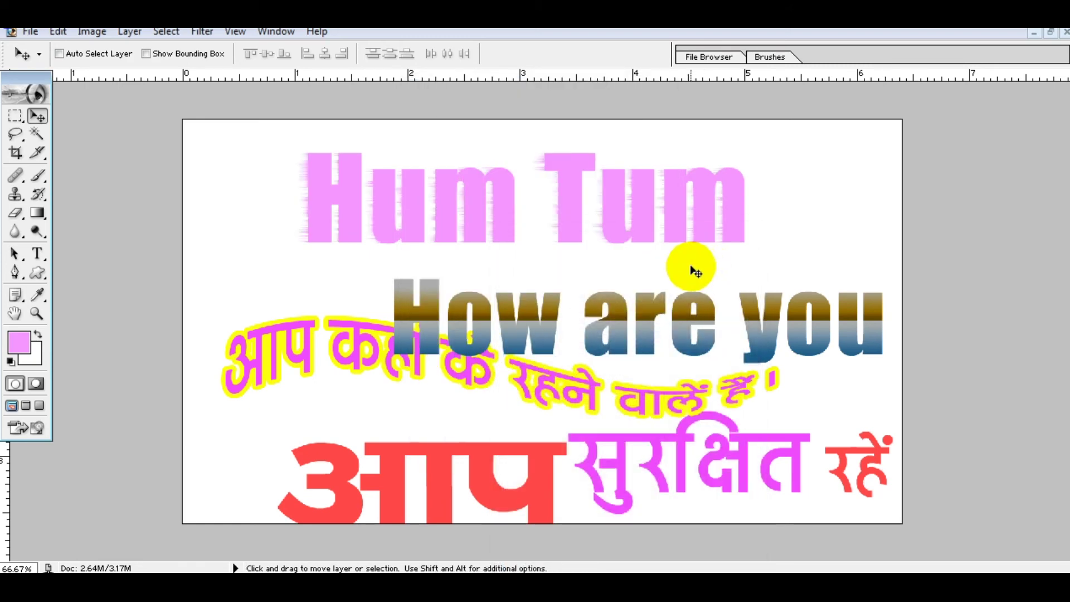
{"action": "left_click", "coordinate": [695, 272], "text": "ctrl"}
{"action": "left_click", "coordinate": [392, 207], "text": "ctrl"}
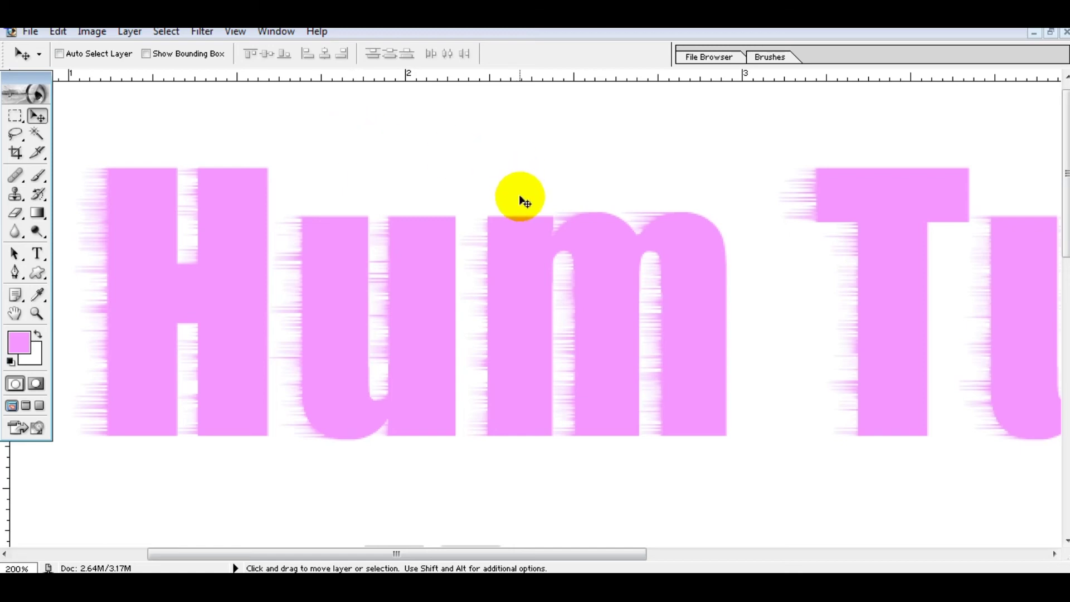
{"action": "key", "text": "ctrl+minus"}
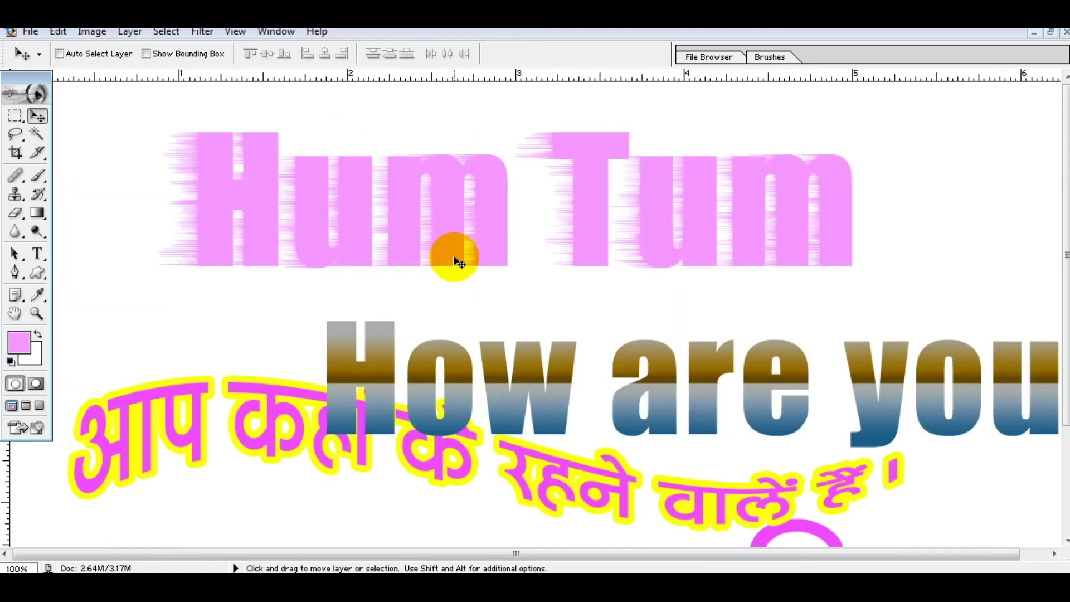
- Add a Gradient Overlay to 'Hum Tum' using the orange-yellow preset at 58% opacity
{"action": "left_click", "coordinate": [132, 35]}
{"action": "mouse_move", "coordinate": [165, 131]}
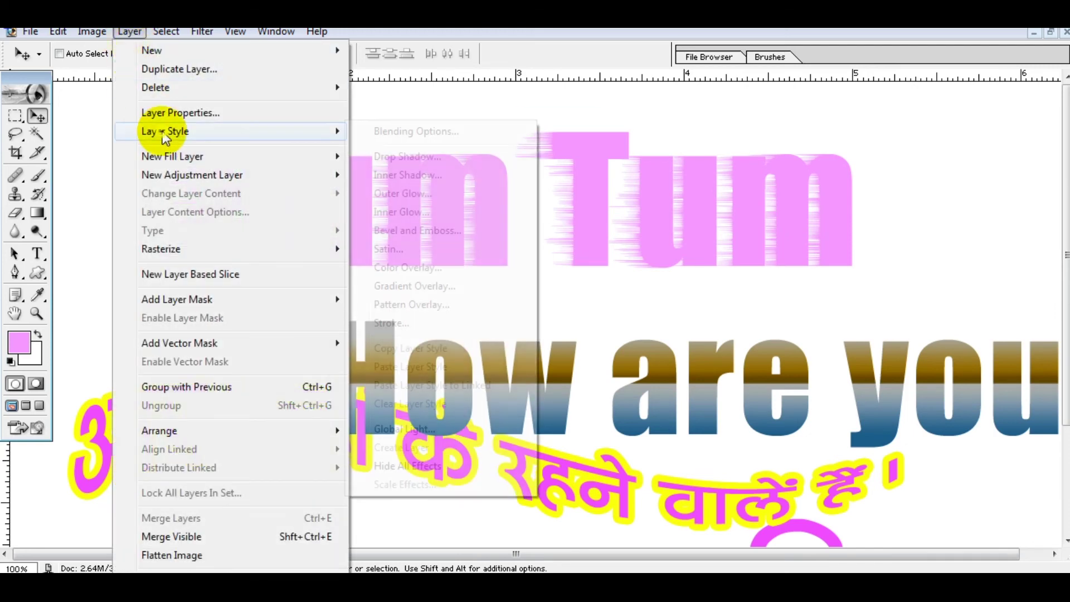
{"action": "left_click", "coordinate": [408, 286]}
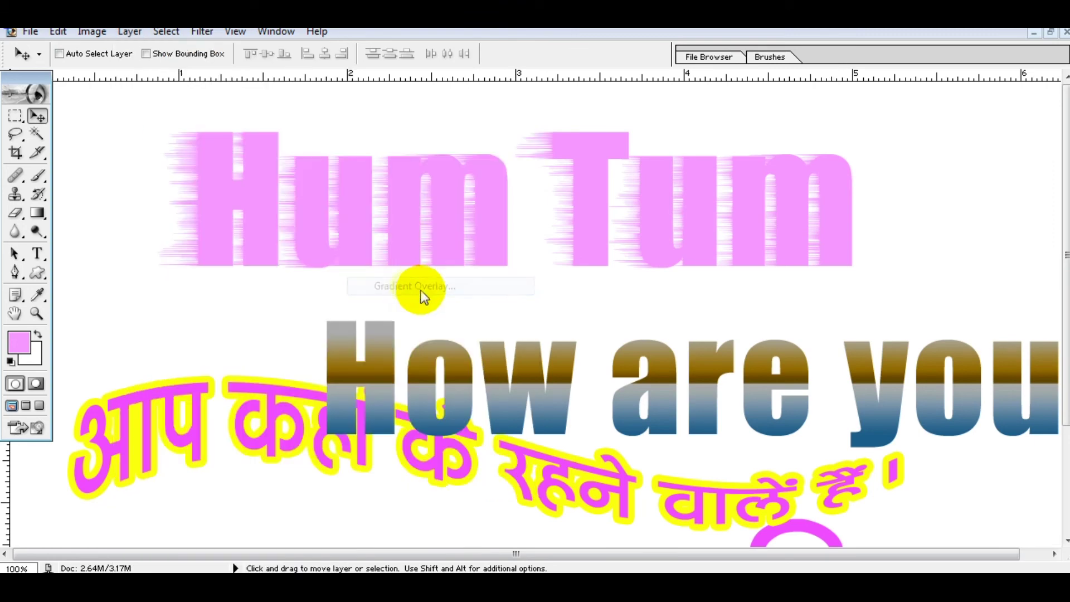
{"action": "left_click", "coordinate": [736, 394]}
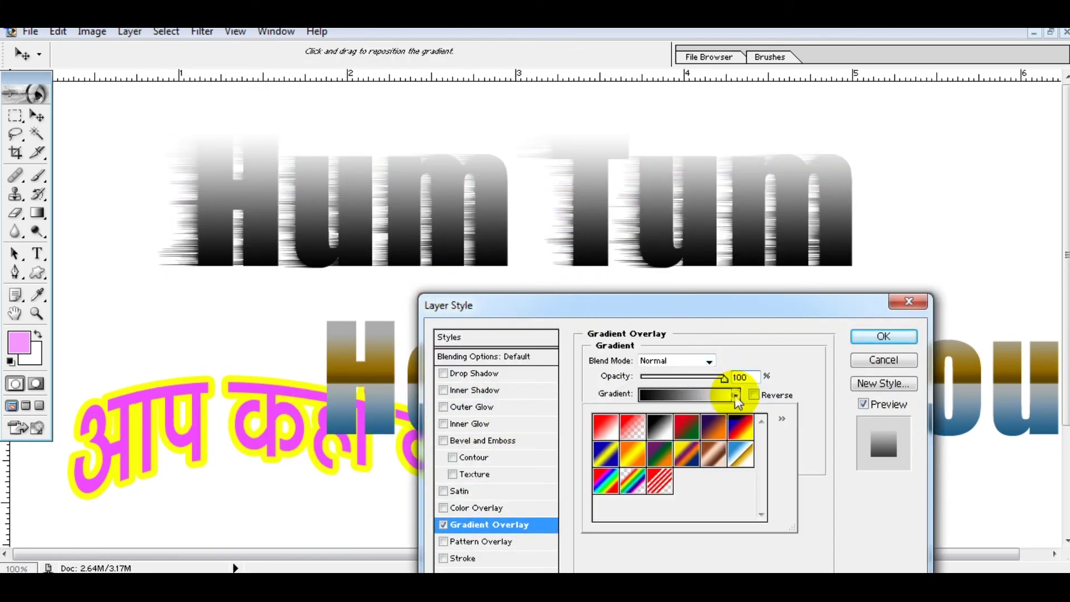
{"action": "left_click", "coordinate": [634, 459]}
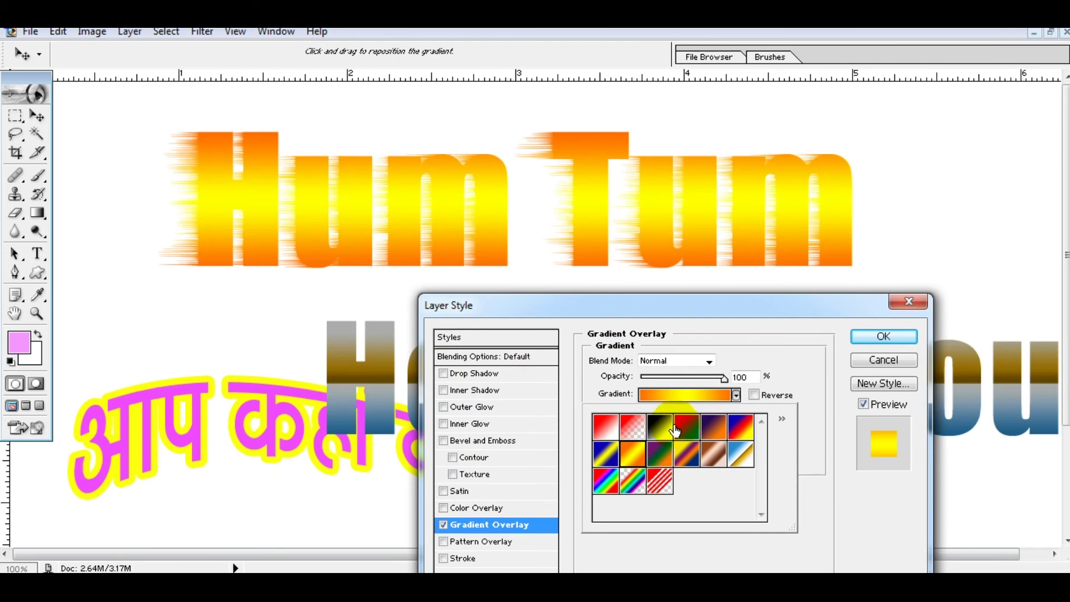
{"action": "left_click_drag", "start_coordinate": [690, 379], "coordinate": [690, 383]}
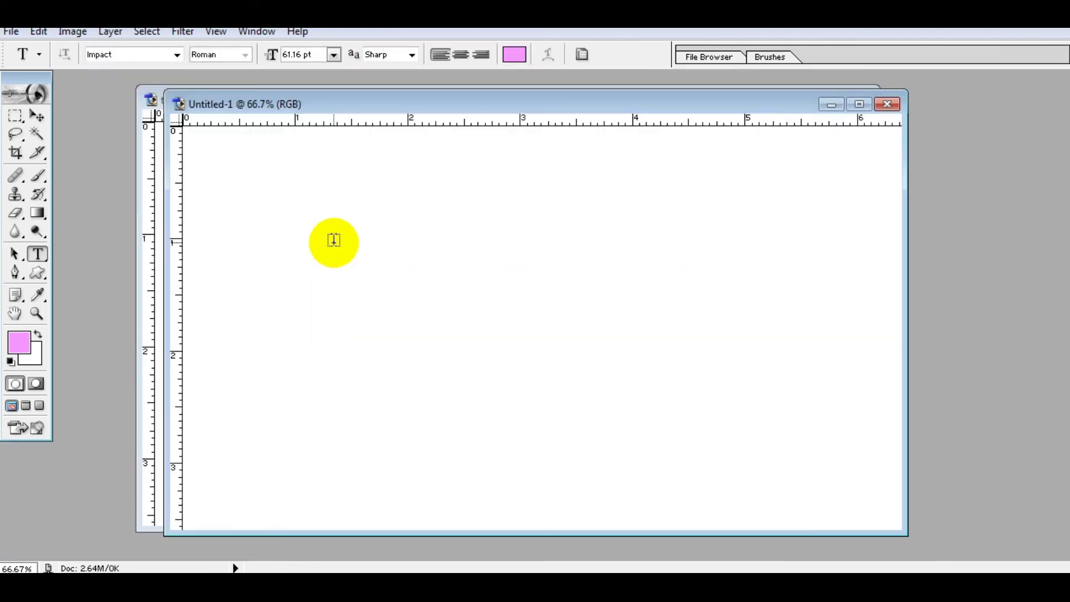
- Paste the articles paragraph into a text box and set it in the Tarantino font
{"action": "left_click", "coordinate": [38, 114]}
{"action": "left_click", "coordinate": [39, 254]}
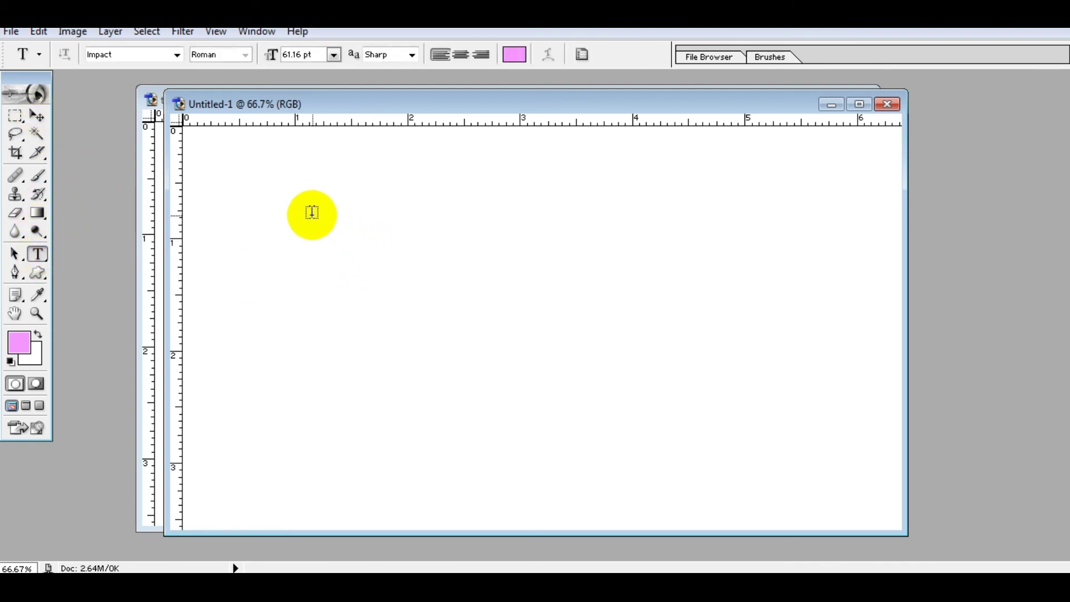
{"action": "mouse_move", "coordinate": [235, 184]}
{"action": "left_mouse_down"}
{"action": "mouse_move", "coordinate": [687, 511]}
{"action": "mouse_move", "coordinate": [711, 517]}
{"action": "left_mouse_up"}
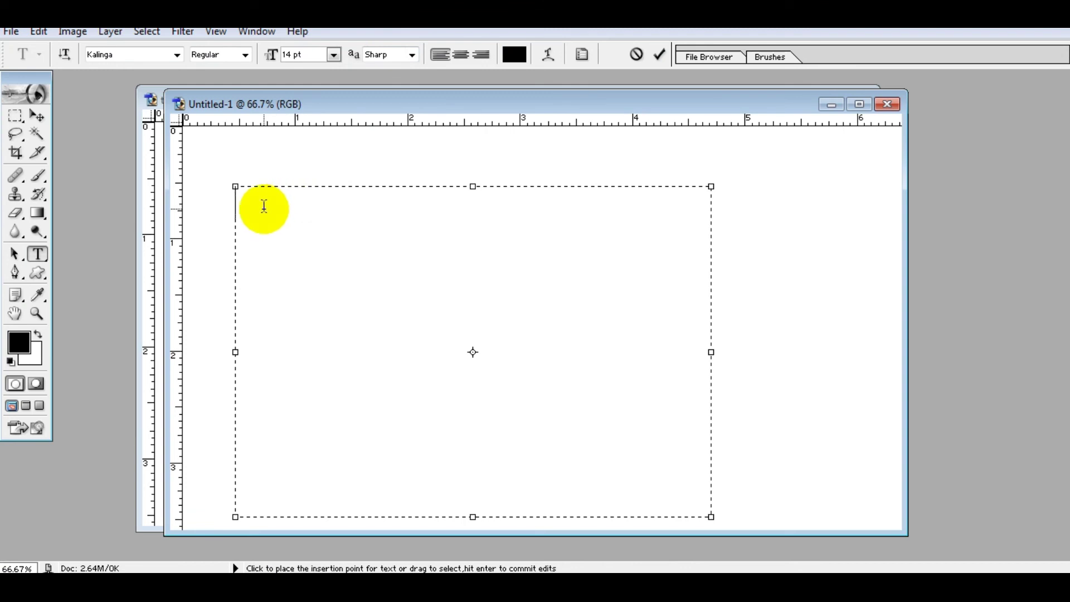
{"action": "type", "text": "Articles are words that define a noun as specific or unspecific. ... English has two types of articles: definite and indefinite. ... The definite article can be used with singular, plural, or uncountable nouns."}
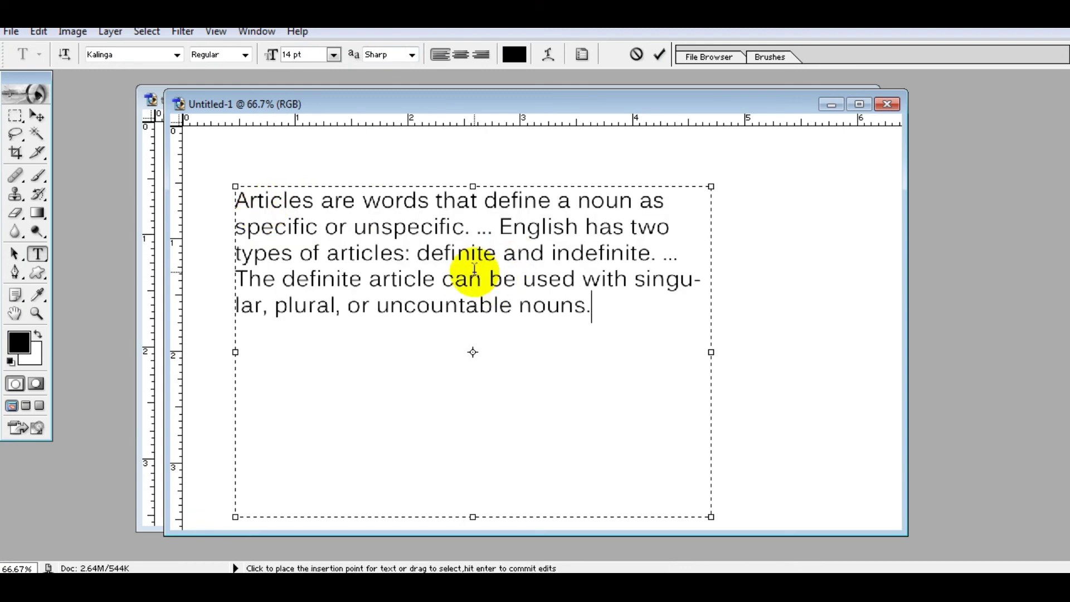
{"action": "key", "text": "ctrl+a"}
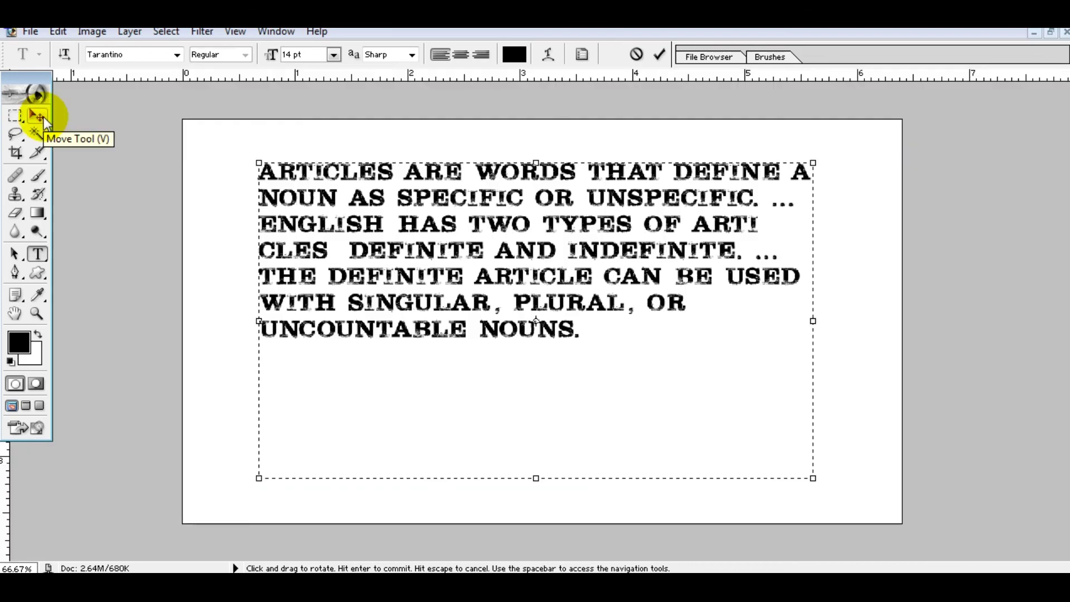
{"action": "left_click", "coordinate": [37, 115]}
- Move the paragraph down the page and shrink it to about 87%
{"action": "mouse_move", "coordinate": [441, 245]}
{"action": "left_mouse_down"}
{"action": "mouse_move", "coordinate": [464, 389]}
{"action": "mouse_move", "coordinate": [479, 382]}
{"action": "left_mouse_up"}
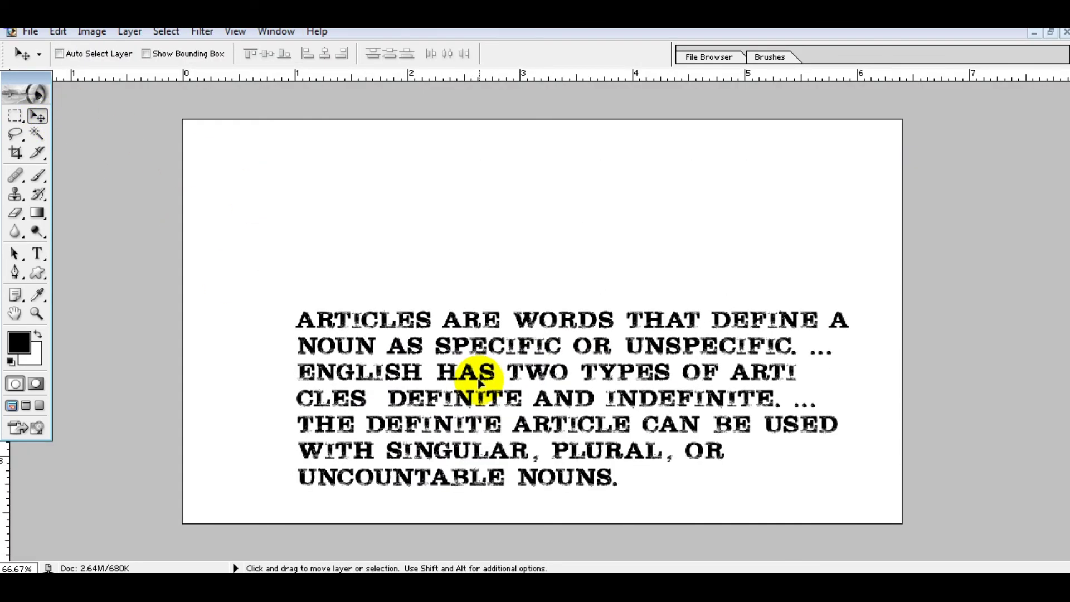
{"action": "key", "text": "ctrl+t"}
{"action": "left_click_drag", "start_coordinate": [848, 312], "coordinate": [769, 358]}
{"action": "key", "text": "Return"}
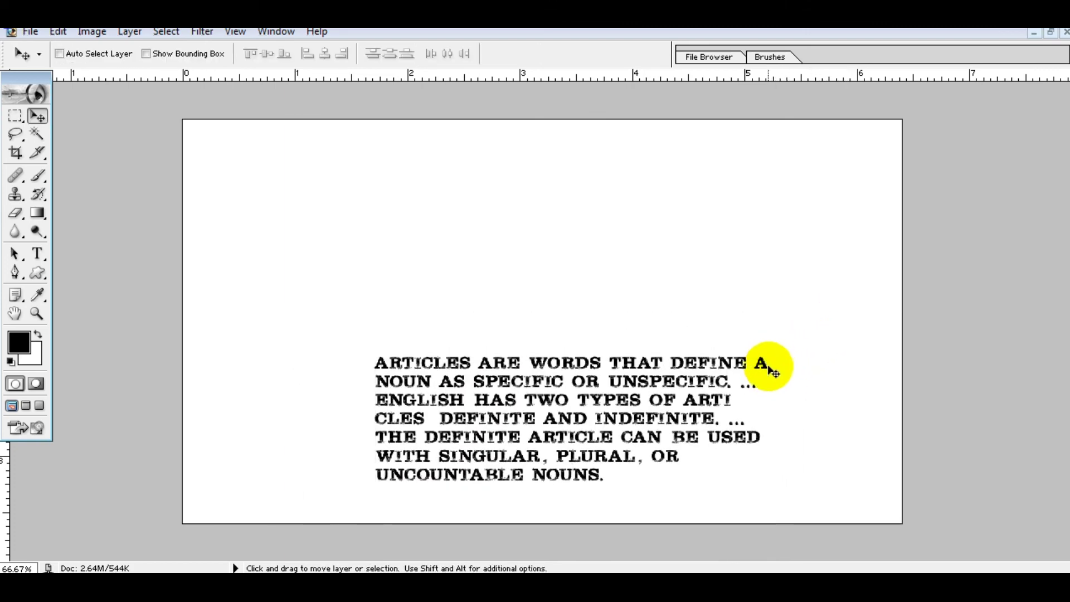
{"action": "left_click_drag", "start_coordinate": [686, 408], "coordinate": [672, 384]}
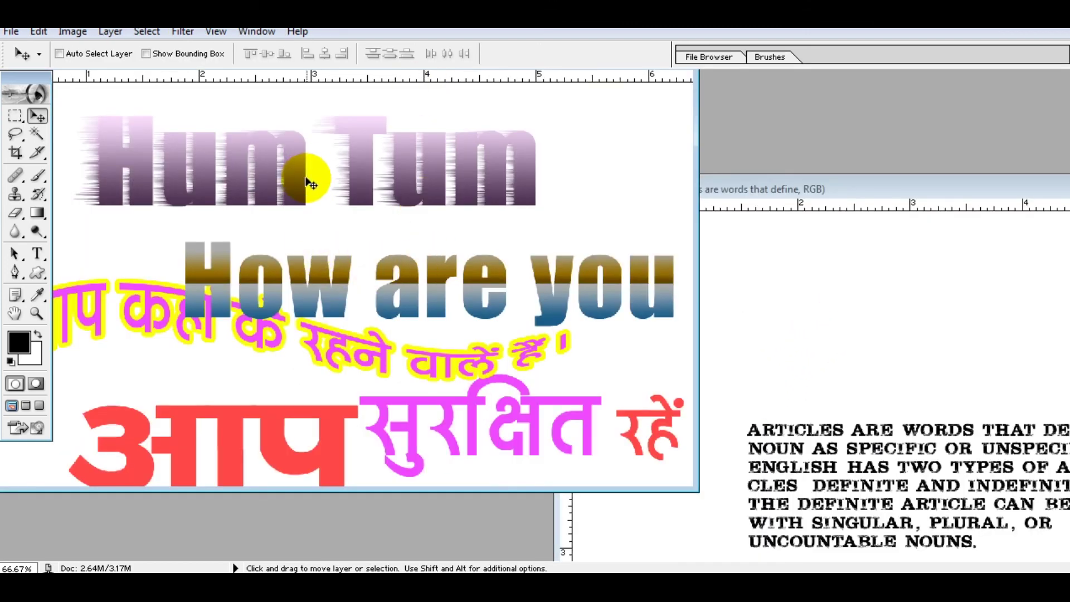
- Drag the Hum Tum layer from the design onto the articles page
{"action": "left_click", "coordinate": [734, 248]}
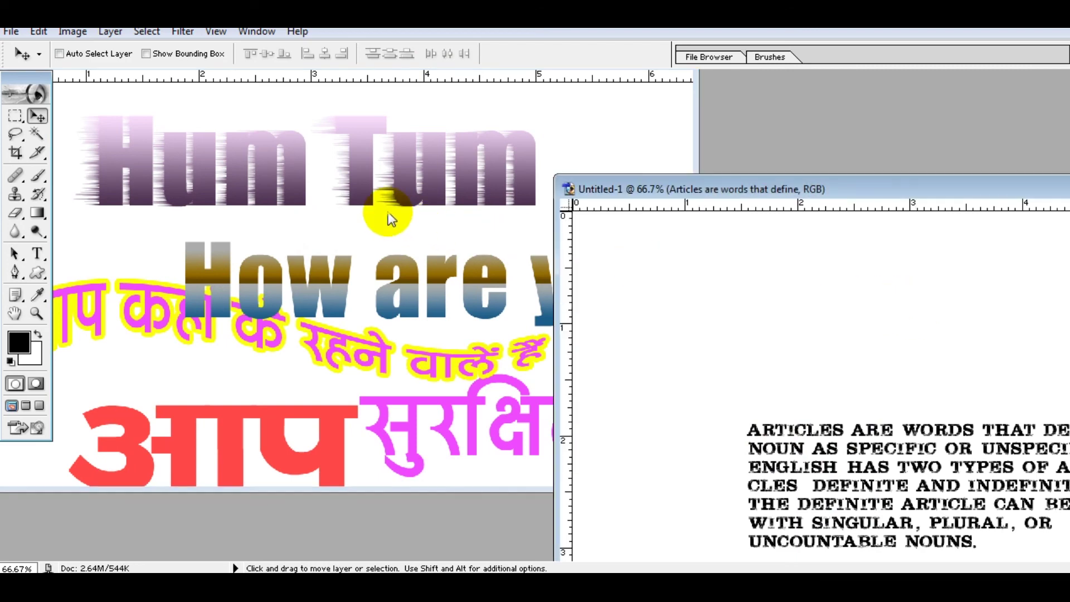
{"action": "left_click", "coordinate": [390, 219]}
{"action": "right_click", "coordinate": [363, 183]}
{"action": "left_click", "coordinate": [384, 187]}
{"action": "mouse_move", "coordinate": [470, 190]}
{"action": "left_mouse_down"}
{"action": "mouse_move", "coordinate": [719, 330]}
{"action": "mouse_move", "coordinate": [817, 327]}
{"action": "left_mouse_up"}
{"action": "double_click", "coordinate": [756, 191]}
- Centre 'Hum Tum' above the paragraph and enlarge it to about 118%
{"action": "left_click_drag", "start_coordinate": [393, 209], "coordinate": [623, 223]}
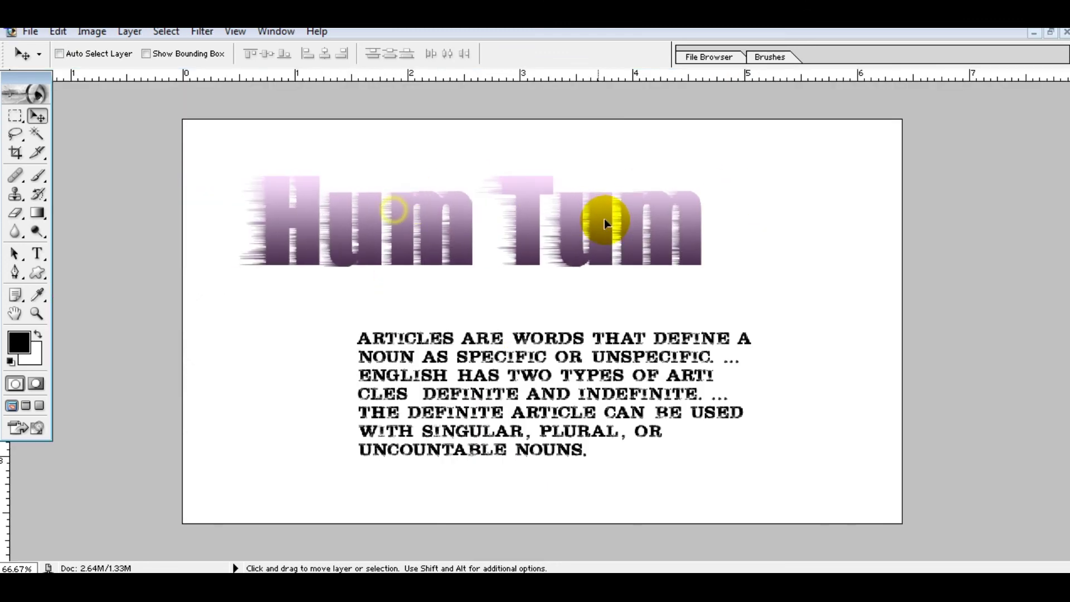
{"action": "key", "text": "ctrl+t"}
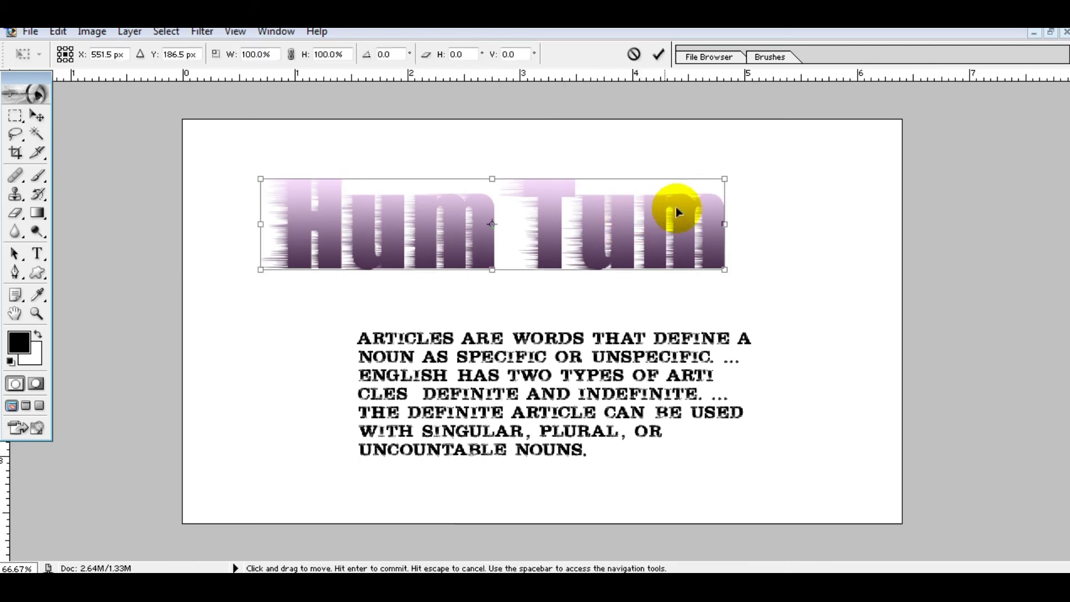
{"action": "left_click_drag", "start_coordinate": [728, 175], "coordinate": [776, 178]}
{"action": "key", "text": "Return"}
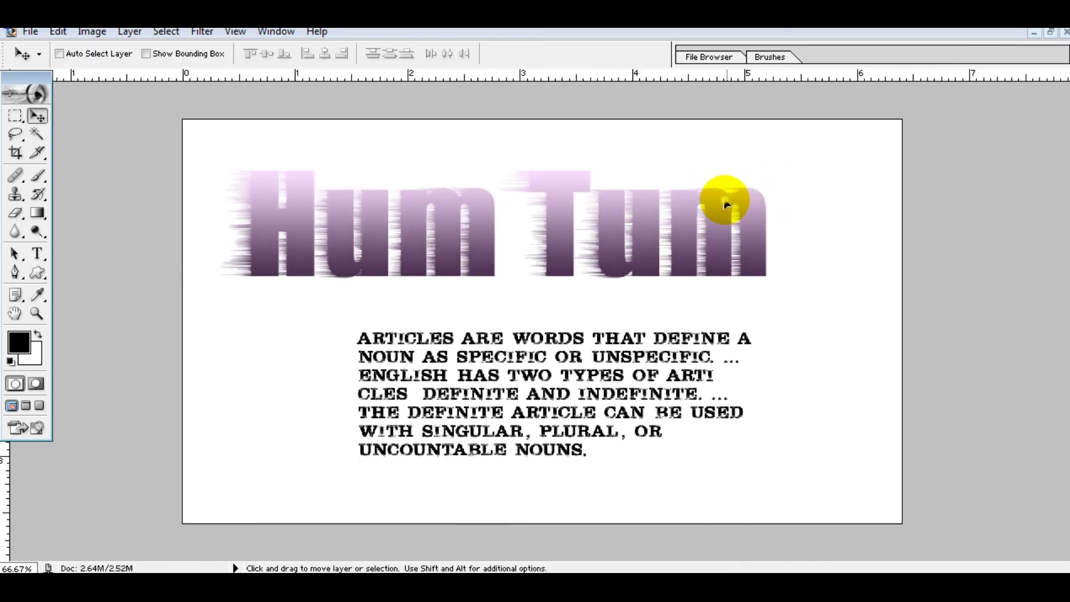